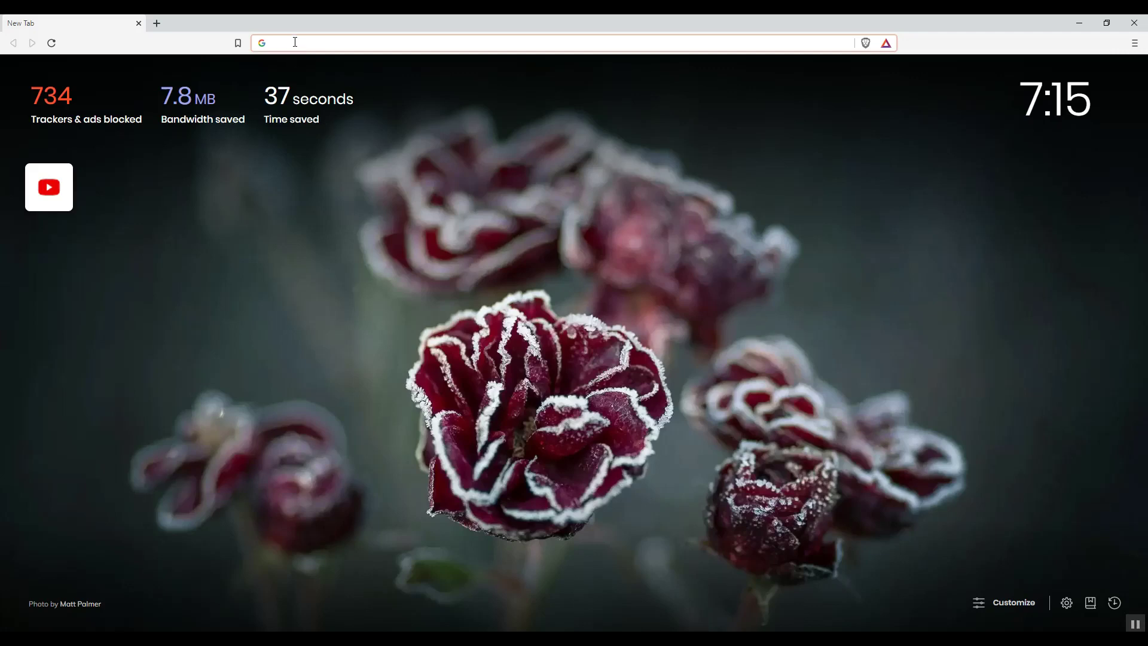
Step: Enter the router admin address 192.168.1.1 in the address bar
{"action": "type", "text": "192"}
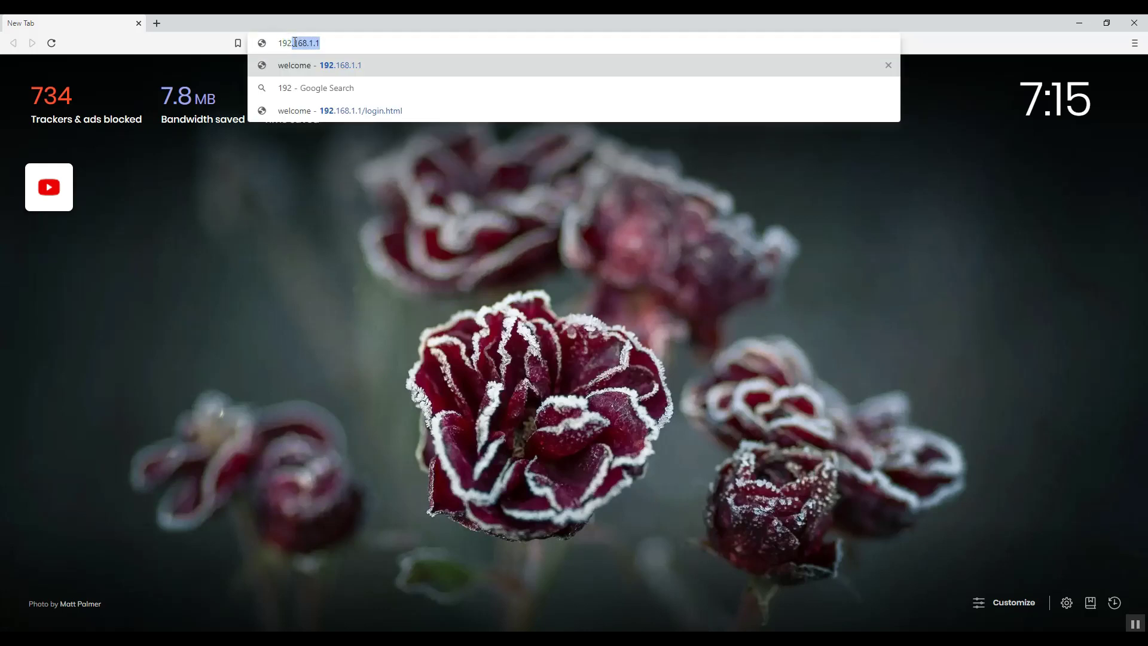
{"action": "key", "text": "Right"}
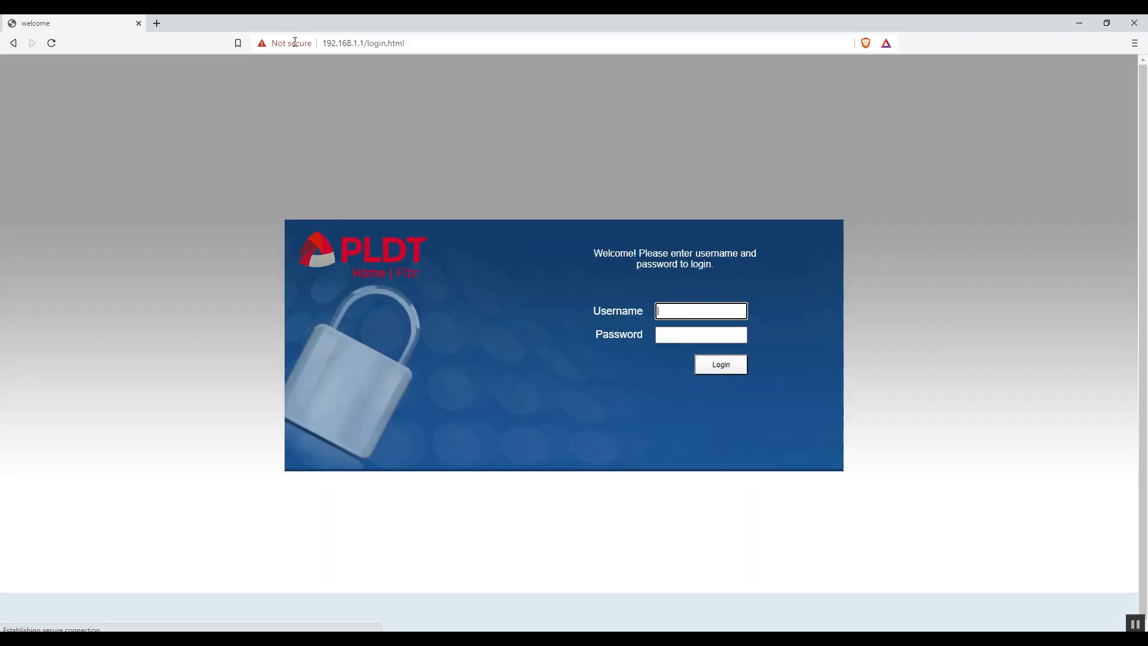
Step: Log in with the saved 'admin' username and the administrator password
{"action": "left_click", "coordinate": [687, 311]}
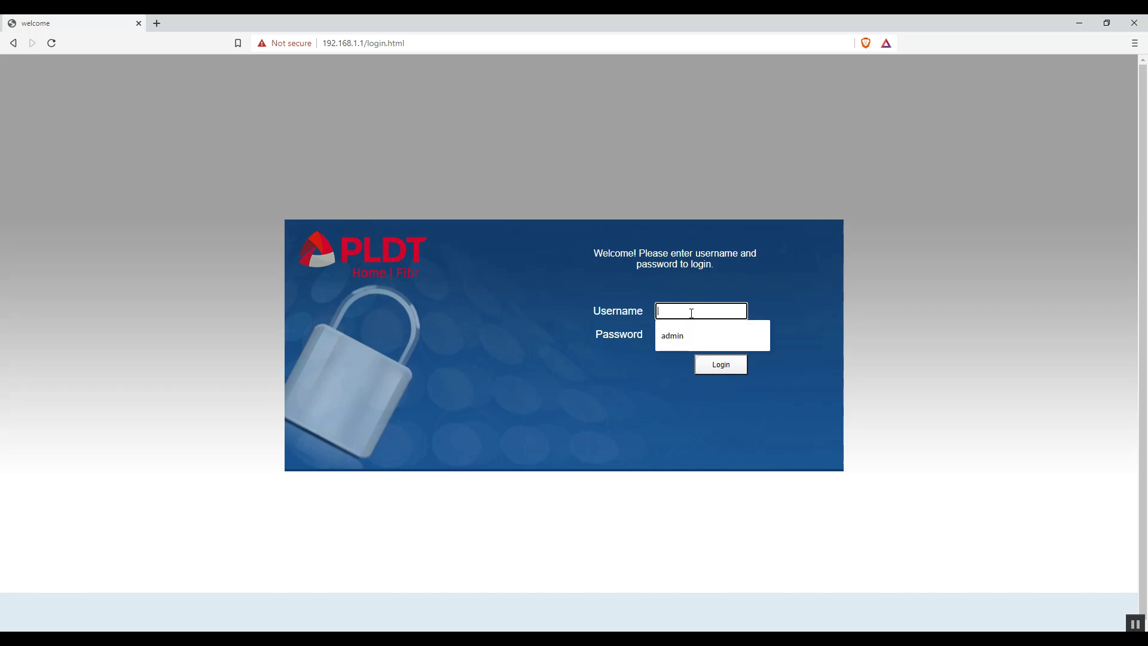
{"action": "left_click", "coordinate": [692, 334]}
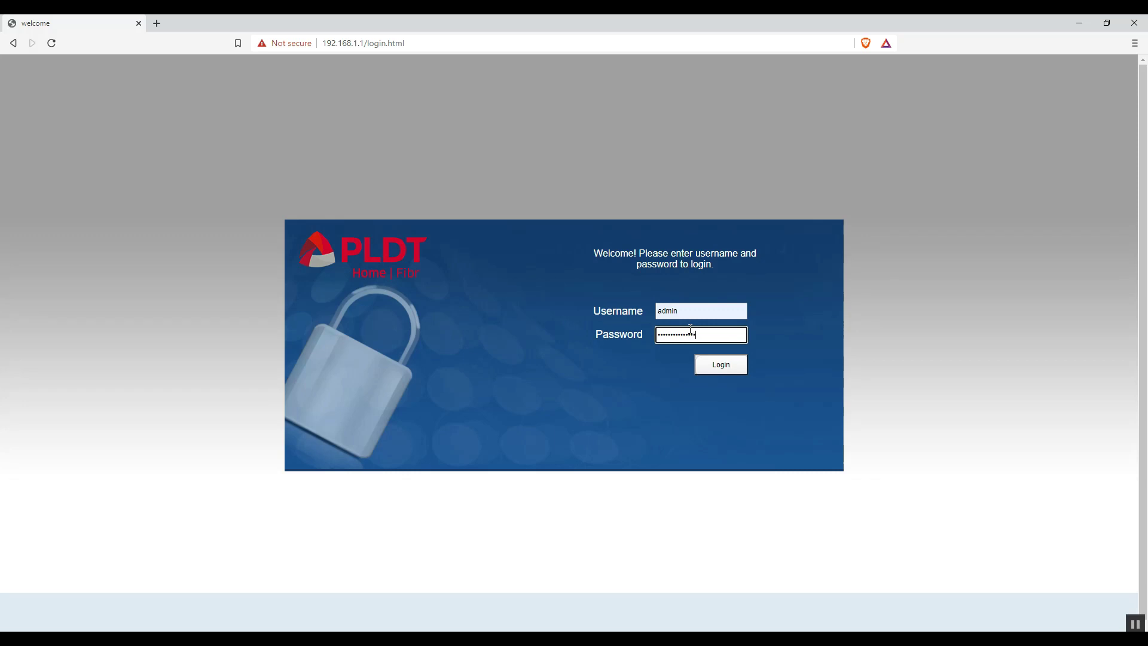
{"action": "left_click", "coordinate": [736, 364]}
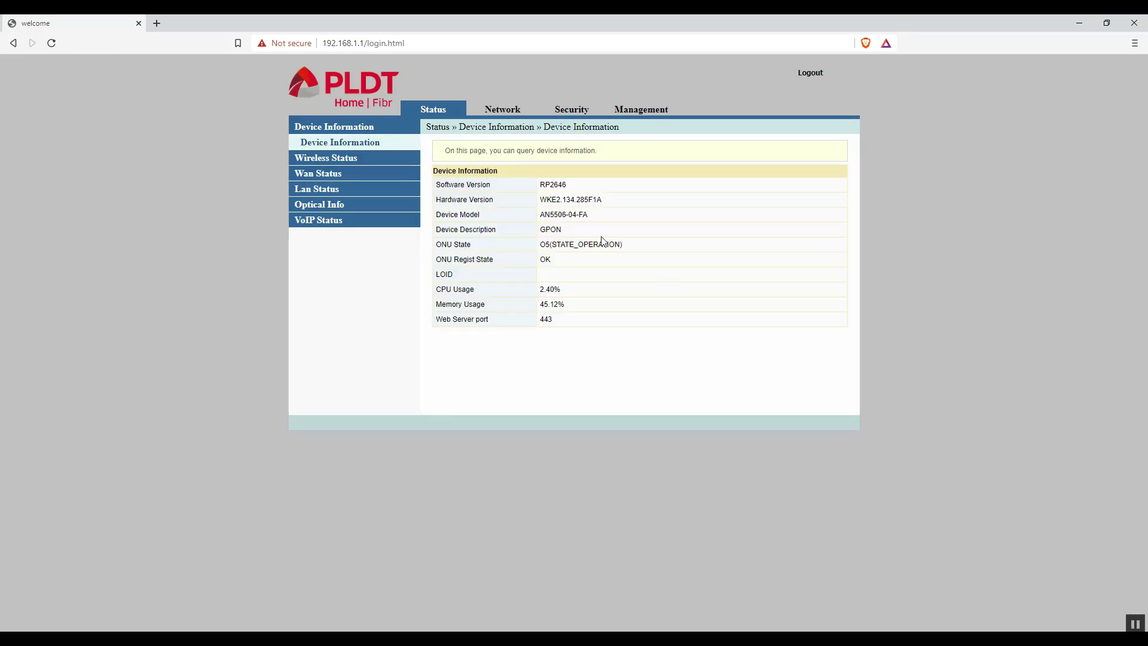
Step: Select the Software Version value RP2646 on the Device Information page
{"action": "double_click", "coordinate": [560, 185]}
{"action": "left_click", "coordinate": [572, 188]}
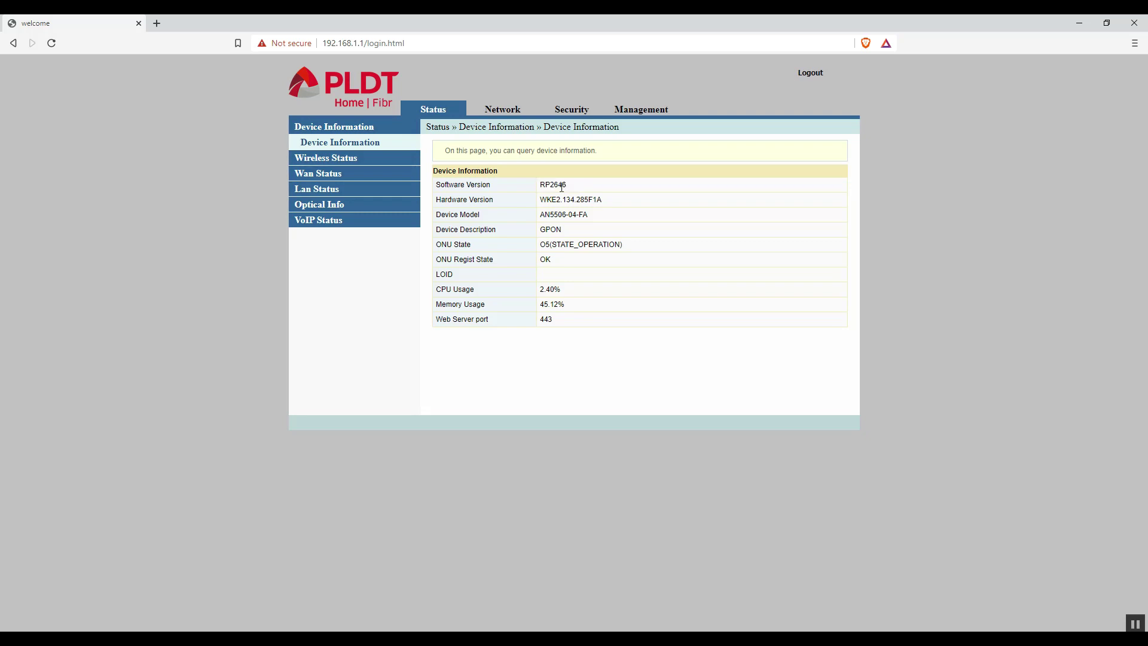
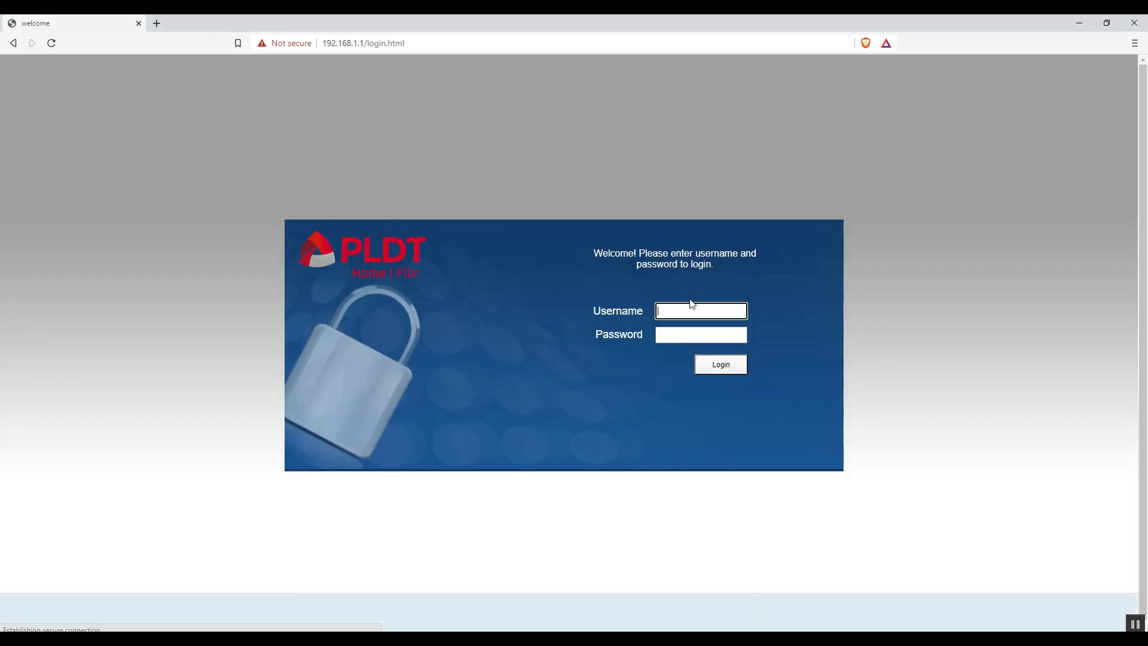
Step: Put the cursor in the empty Username field on the router login page
{"action": "left_click", "coordinate": [680, 312]}
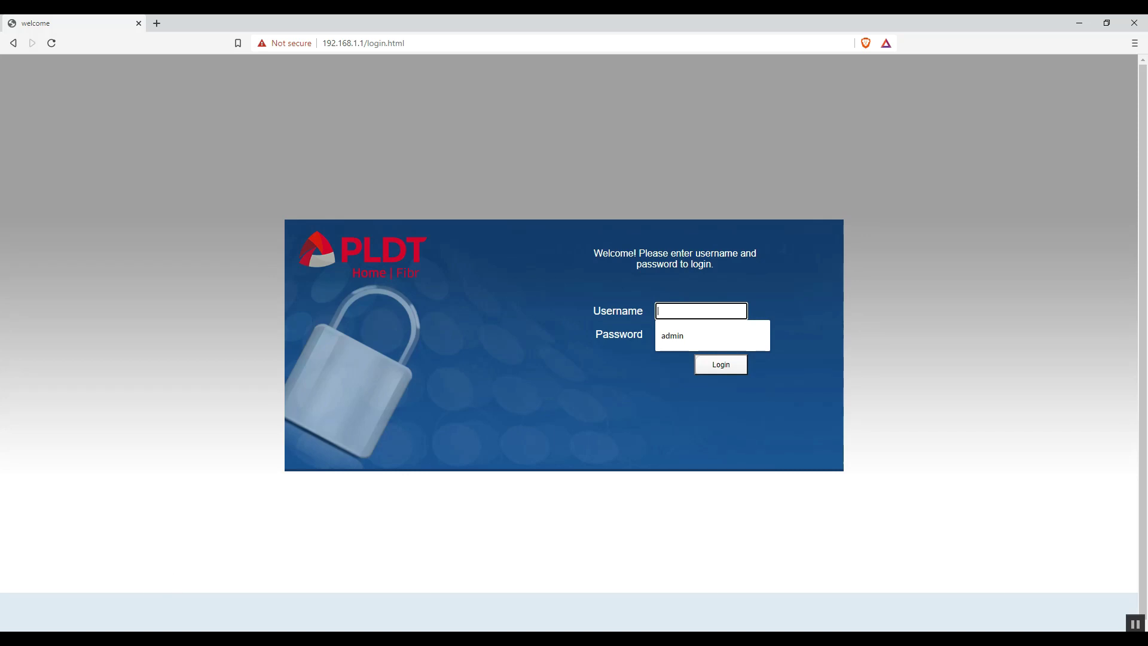
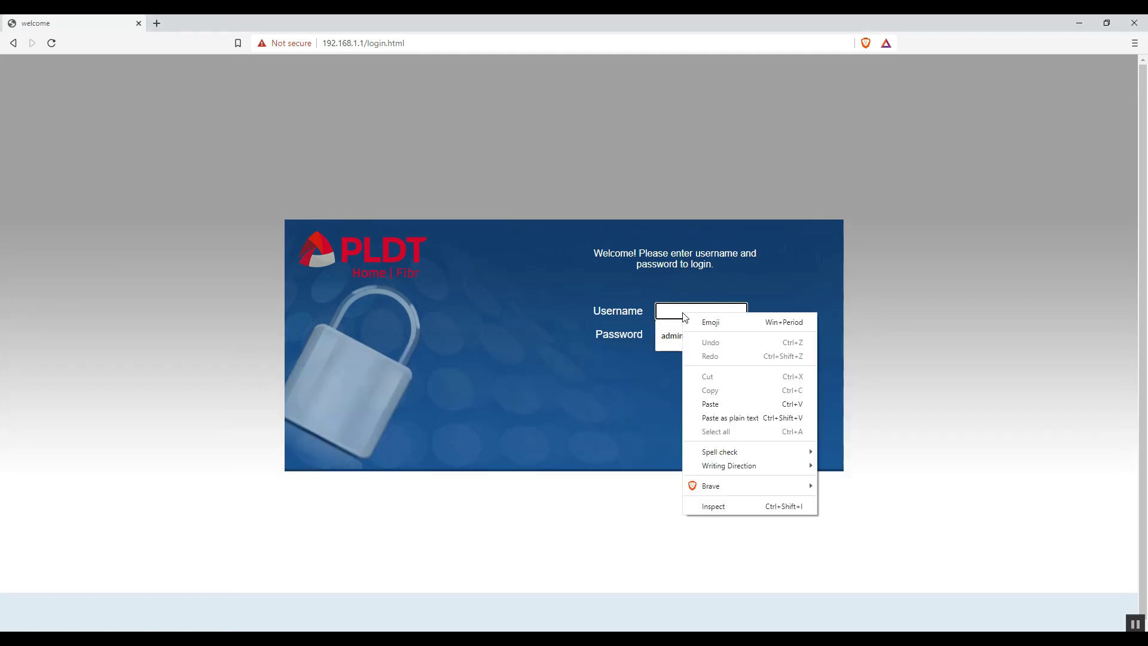
Step: Paste the super admin username into the Username field and select the Password field
{"action": "left_click", "coordinate": [715, 404]}
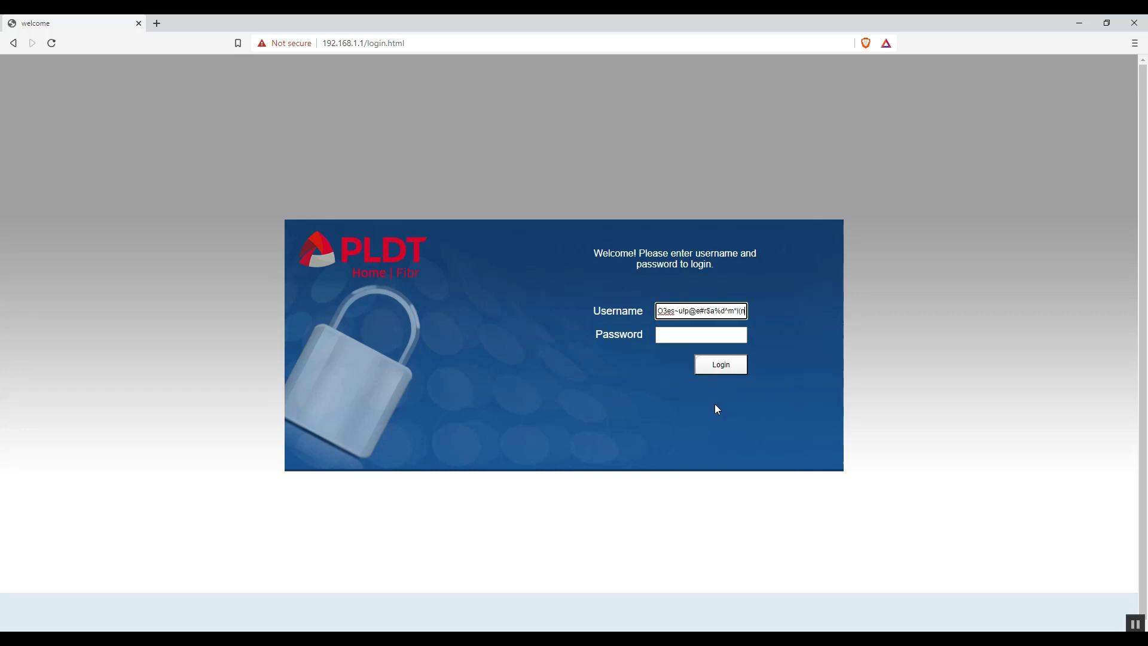
{"action": "left_click", "coordinate": [688, 333]}
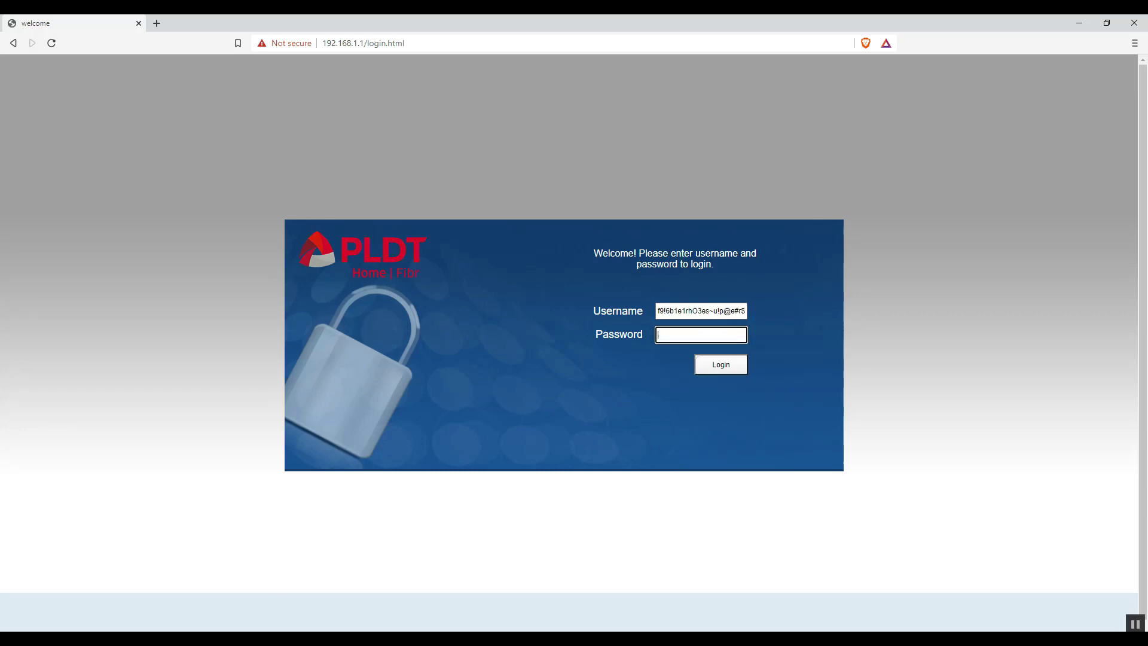
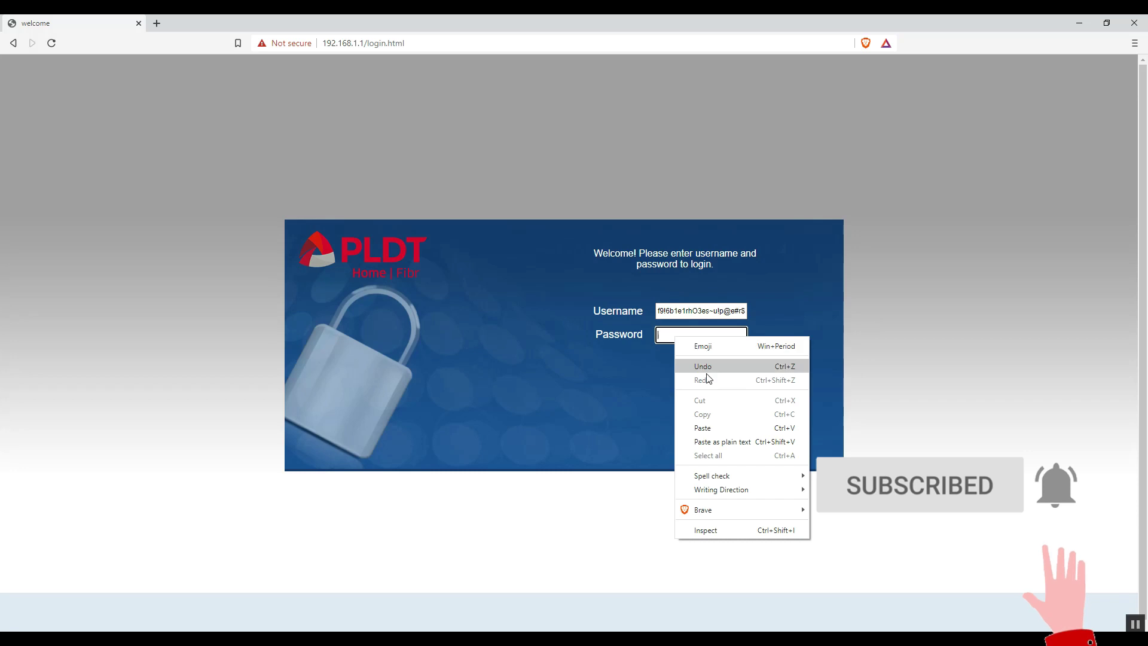
Step: Paste the super admin password and log in to reach the Restore All page
{"action": "left_click", "coordinate": [702, 428]}
{"action": "left_click", "coordinate": [711, 372]}
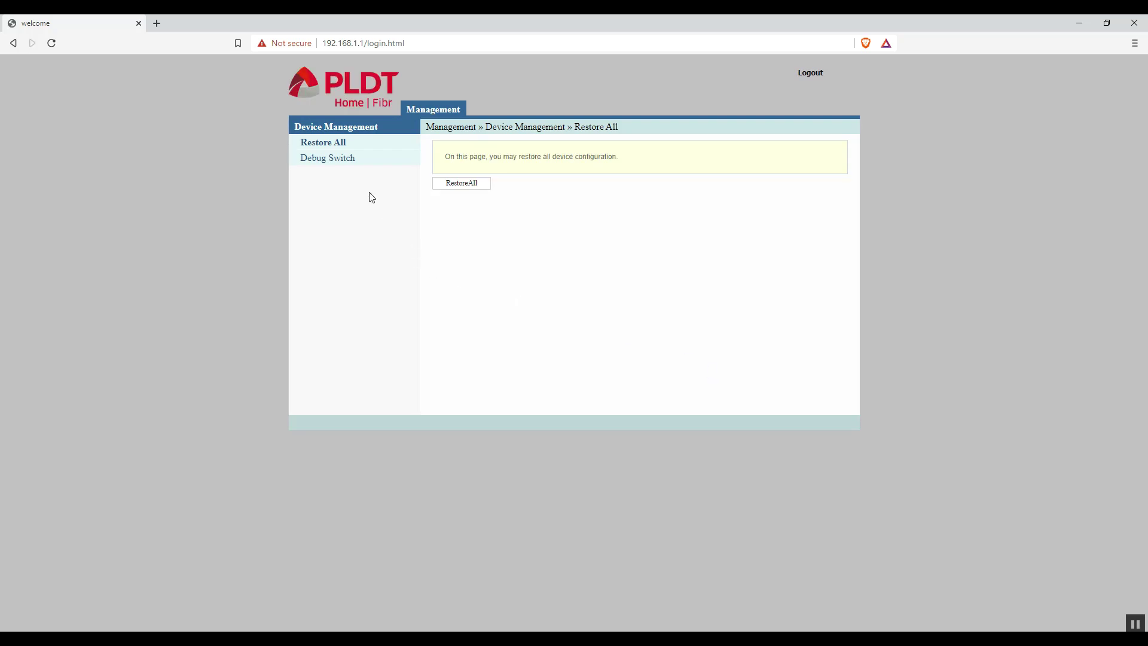
Step: On the Debug Switch page, set Web Admin Switch to Enabled and apply it
{"action": "left_click", "coordinate": [345, 162]}
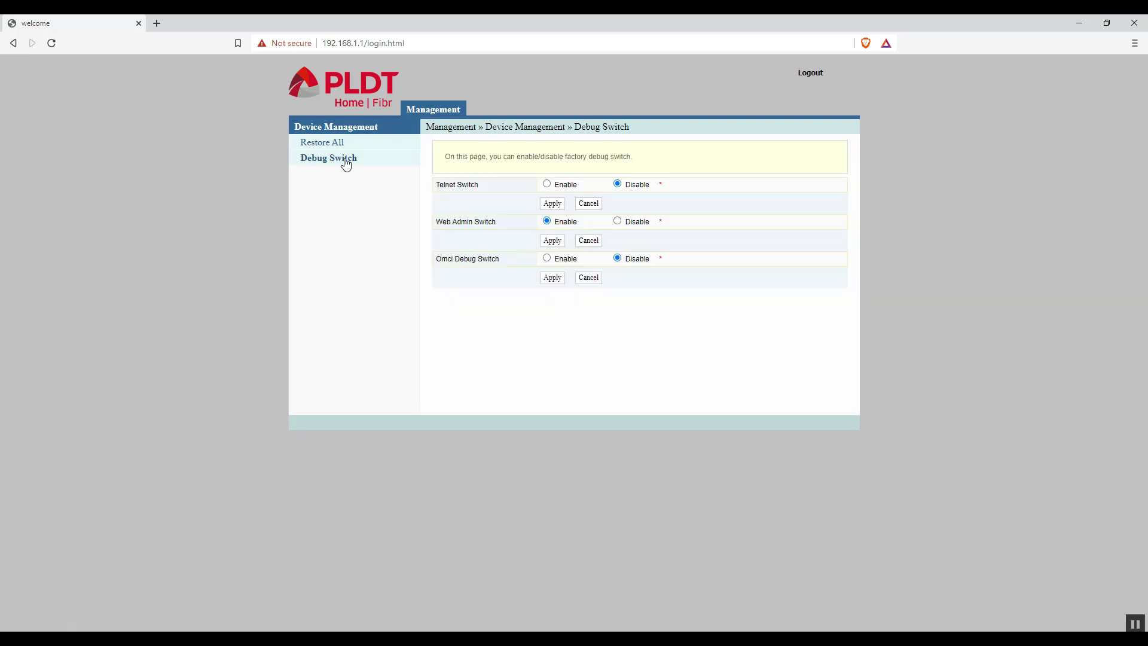
{"action": "left_click", "coordinate": [619, 221]}
{"action": "left_click_drag", "start_coordinate": [496, 222], "coordinate": [429, 226]}
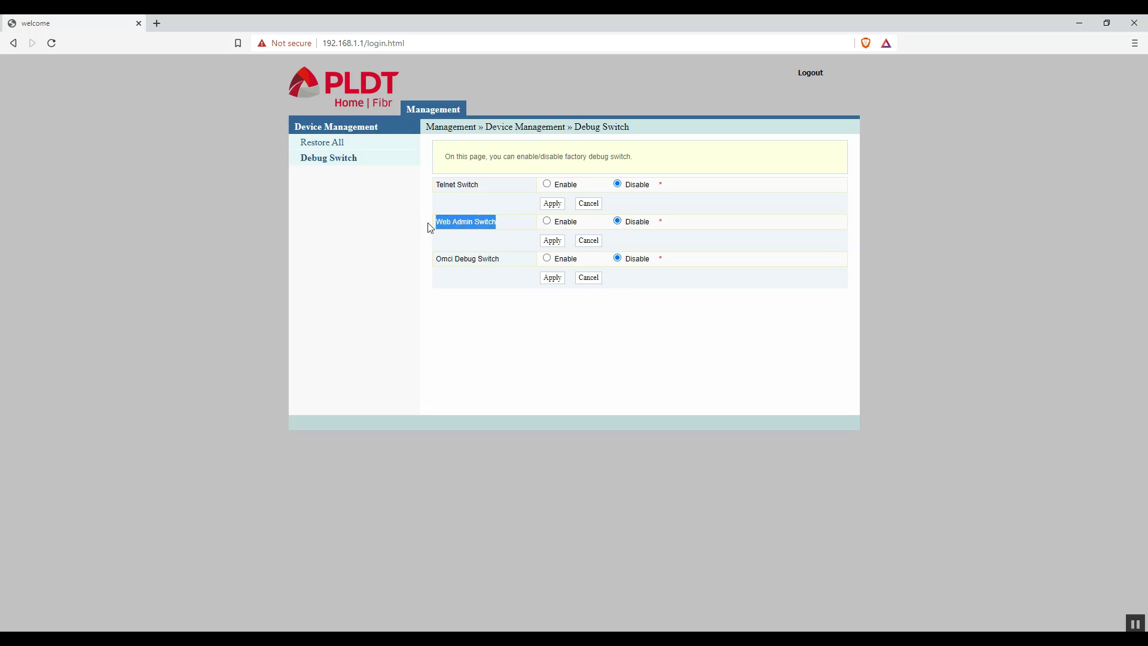
{"action": "left_click", "coordinate": [547, 222]}
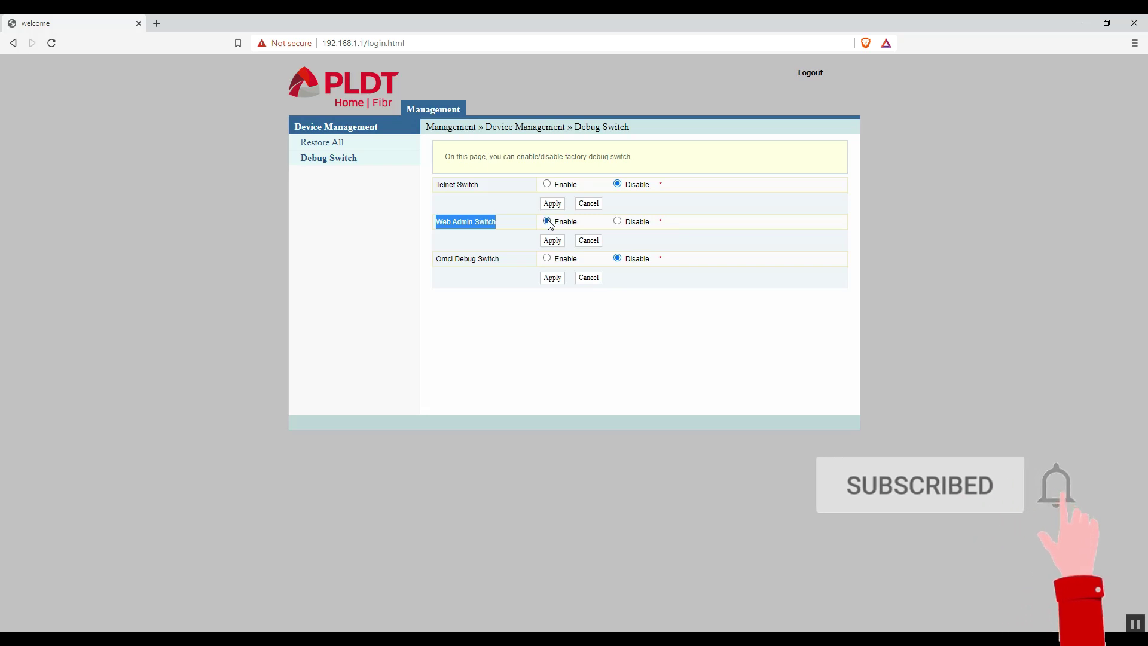
{"action": "left_click", "coordinate": [552, 240]}
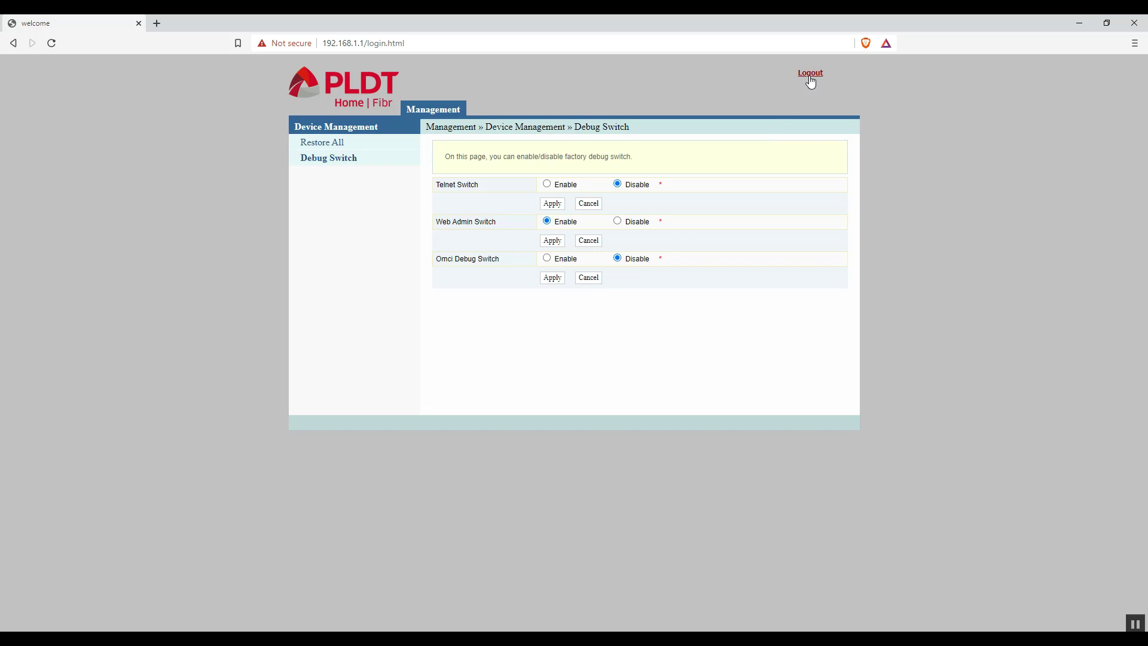
{"action": "left_click", "coordinate": [811, 74]}
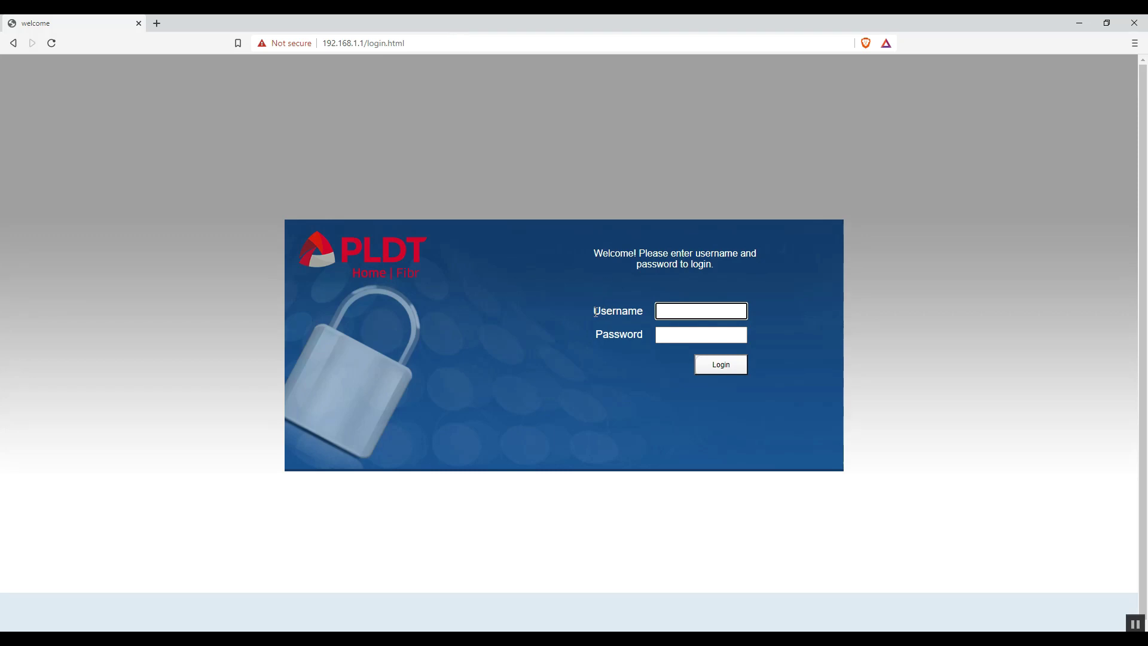
{"action": "left_click_drag", "start_coordinate": [595, 311], "coordinate": [632, 313]}
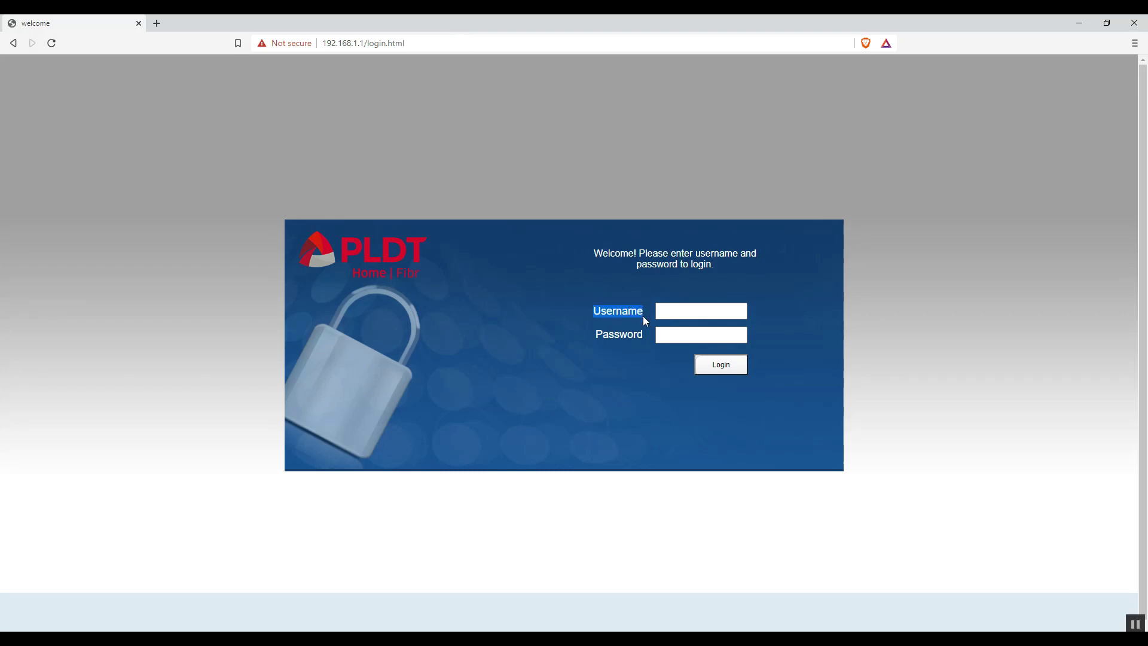
{"action": "left_click", "coordinate": [413, 44]}
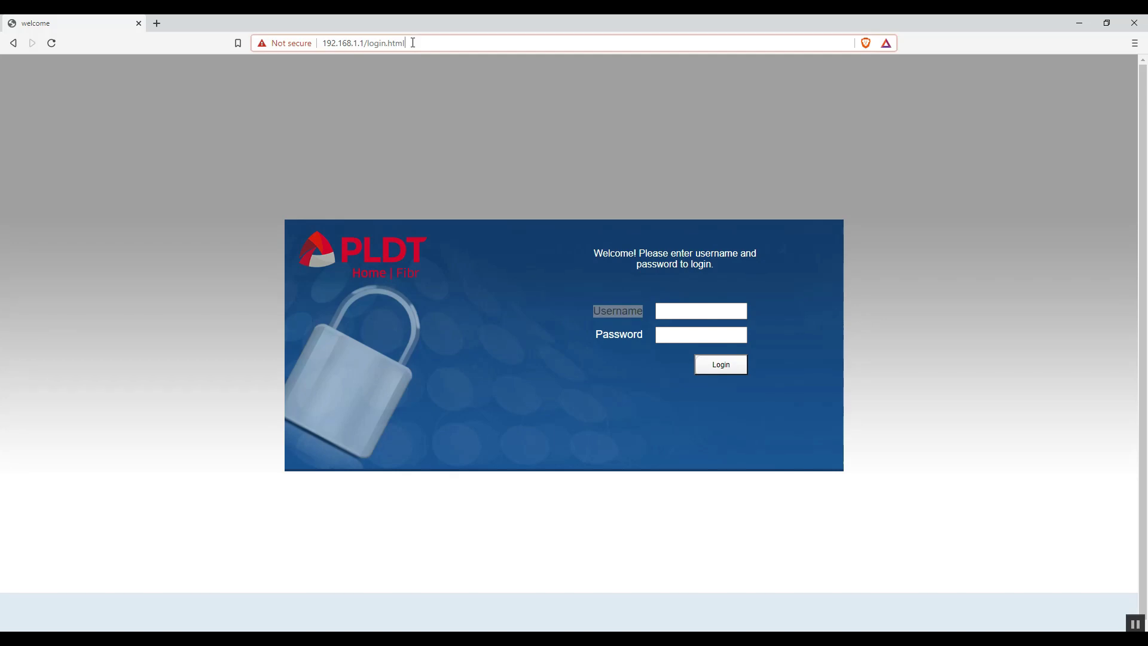
{"action": "left_click_drag", "start_coordinate": [413, 43], "coordinate": [368, 48]}
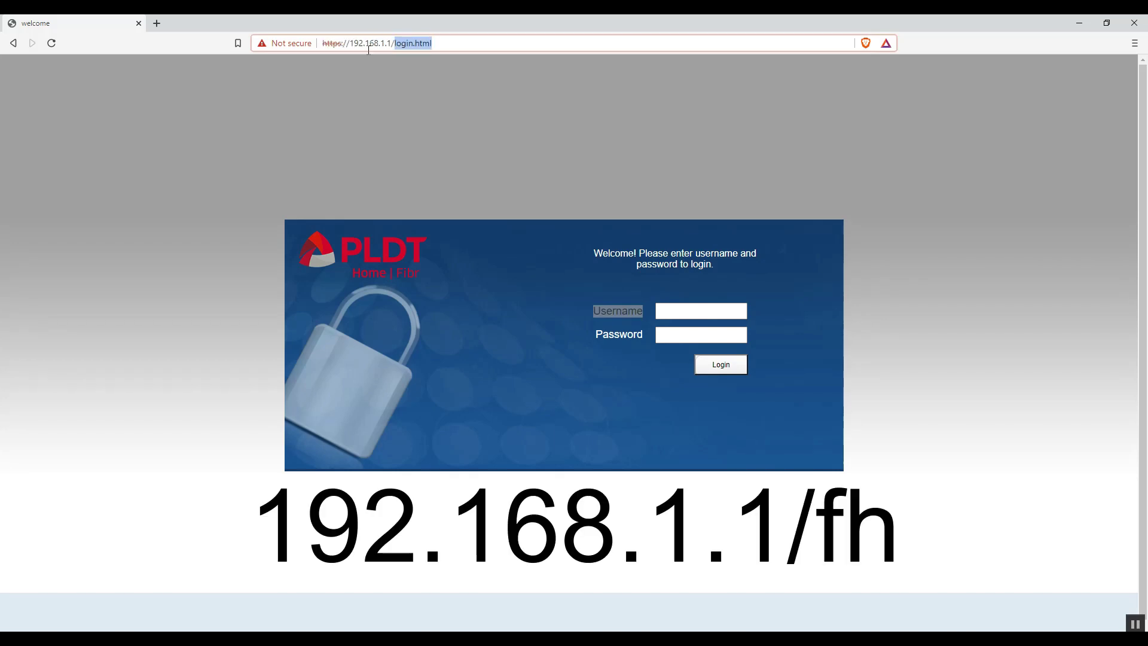
{"action": "key", "text": "BackSpace"}
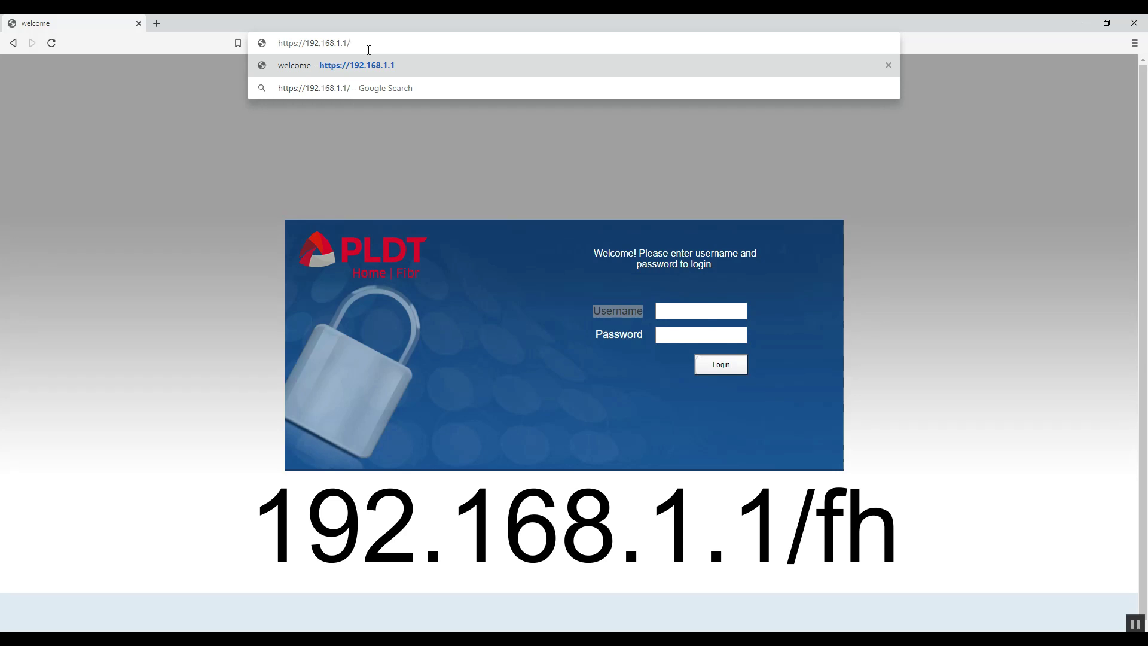
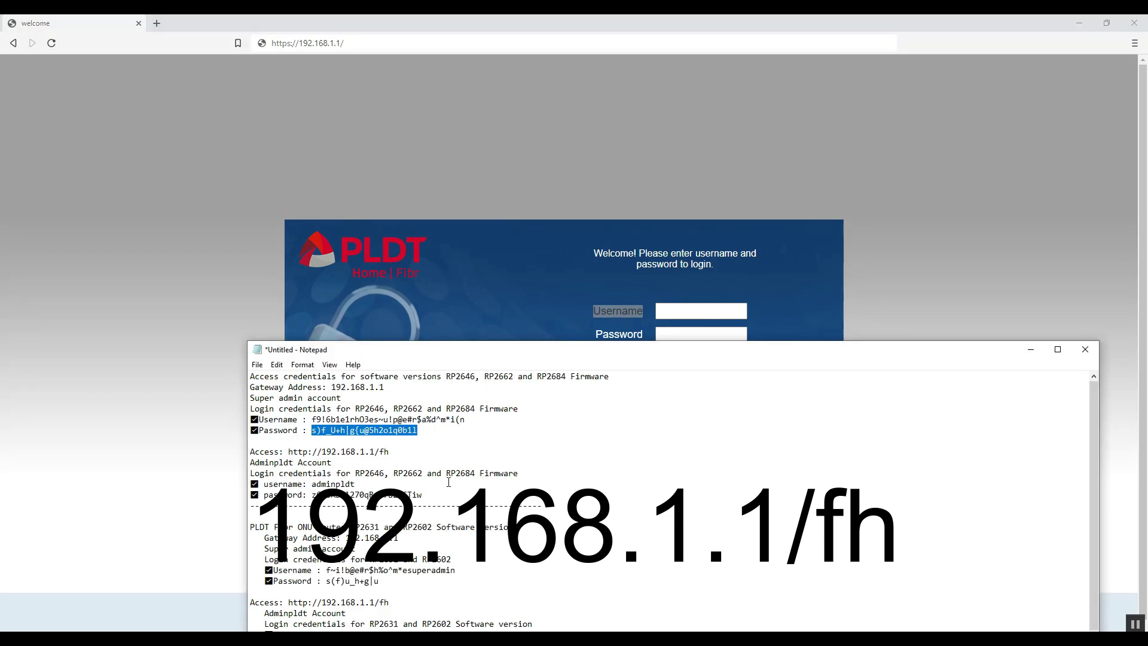
{"action": "left_click", "coordinate": [344, 469]}
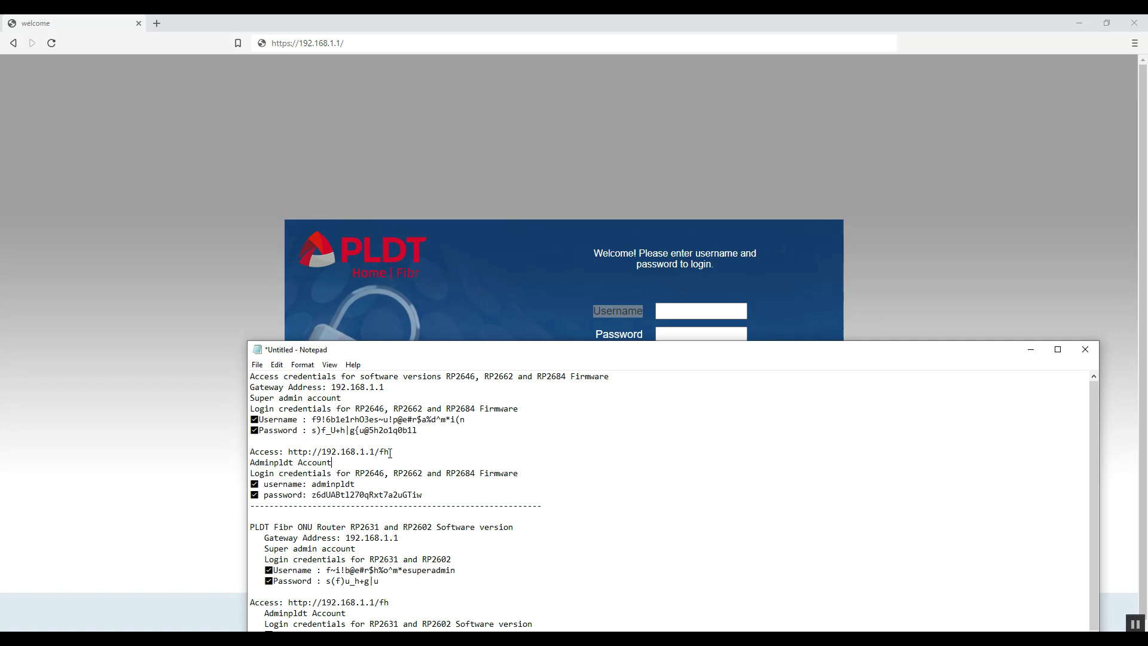
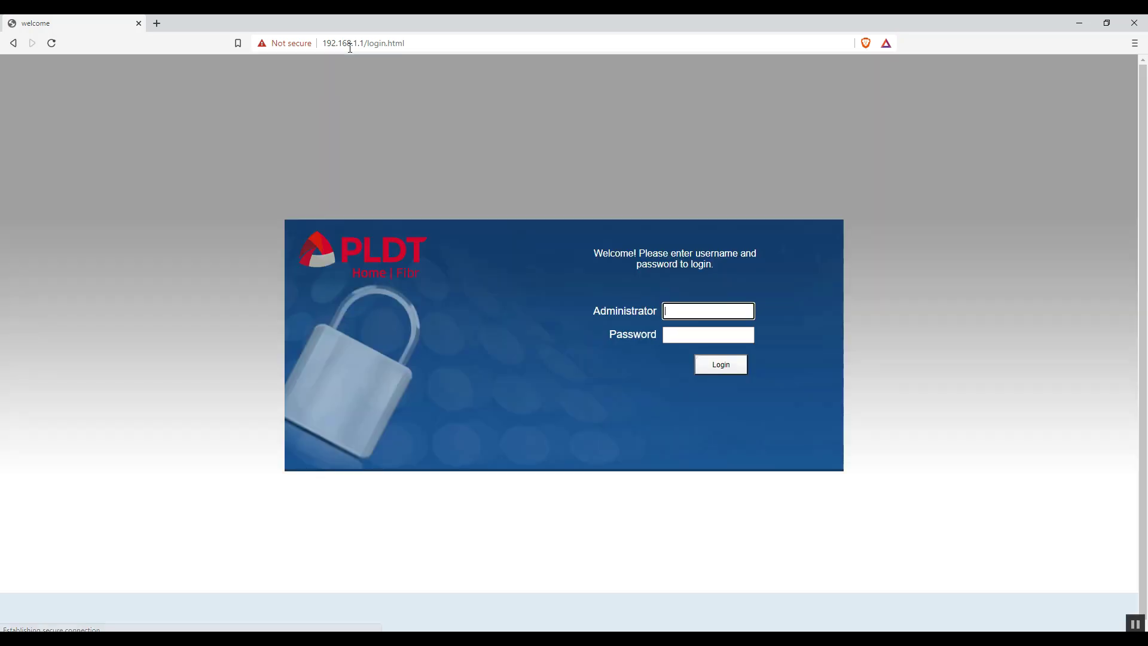
{"action": "double_click", "coordinate": [618, 313]}
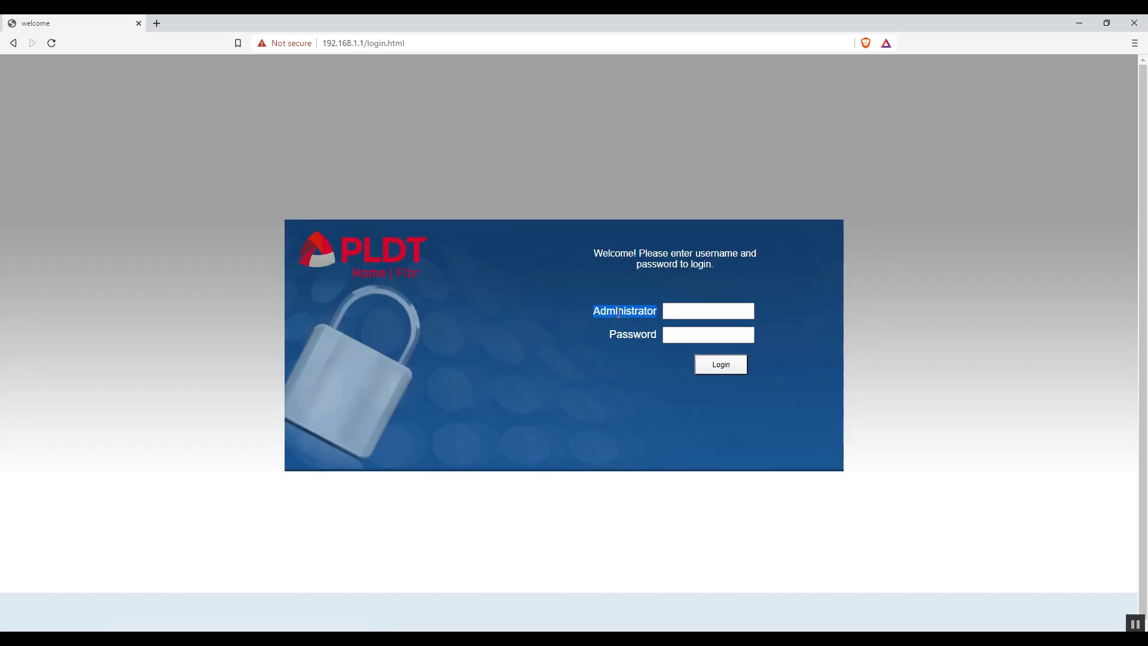
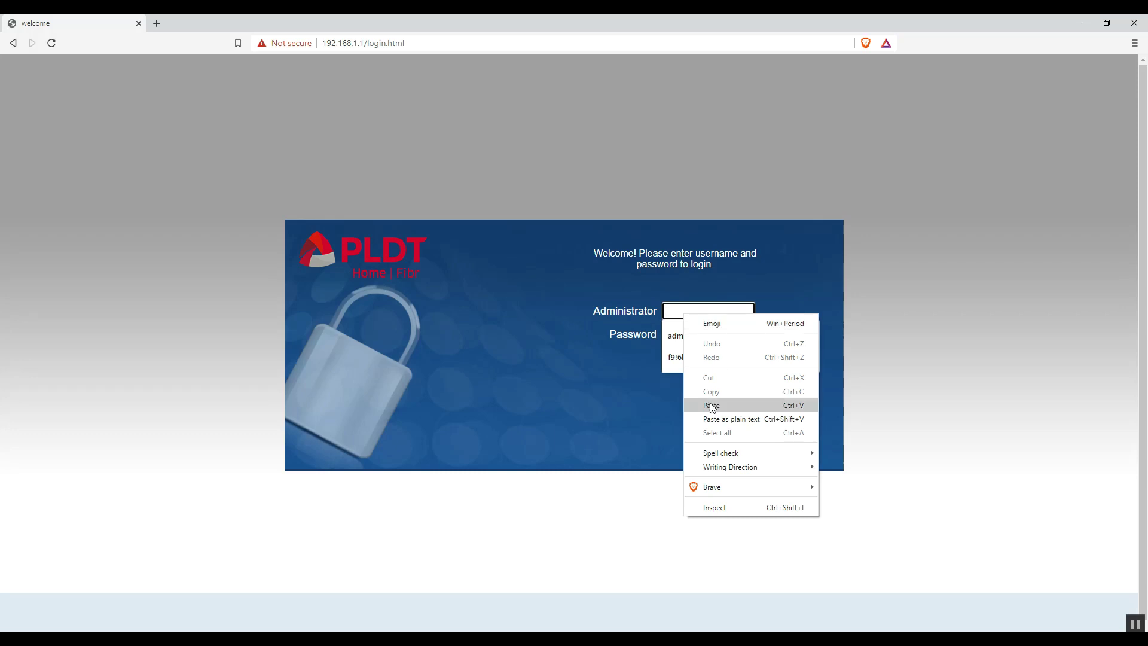
Step: Paste the admin account username into the Administrator field, then select the Password field
{"action": "left_click", "coordinate": [712, 407]}
{"action": "left_click", "coordinate": [687, 335]}
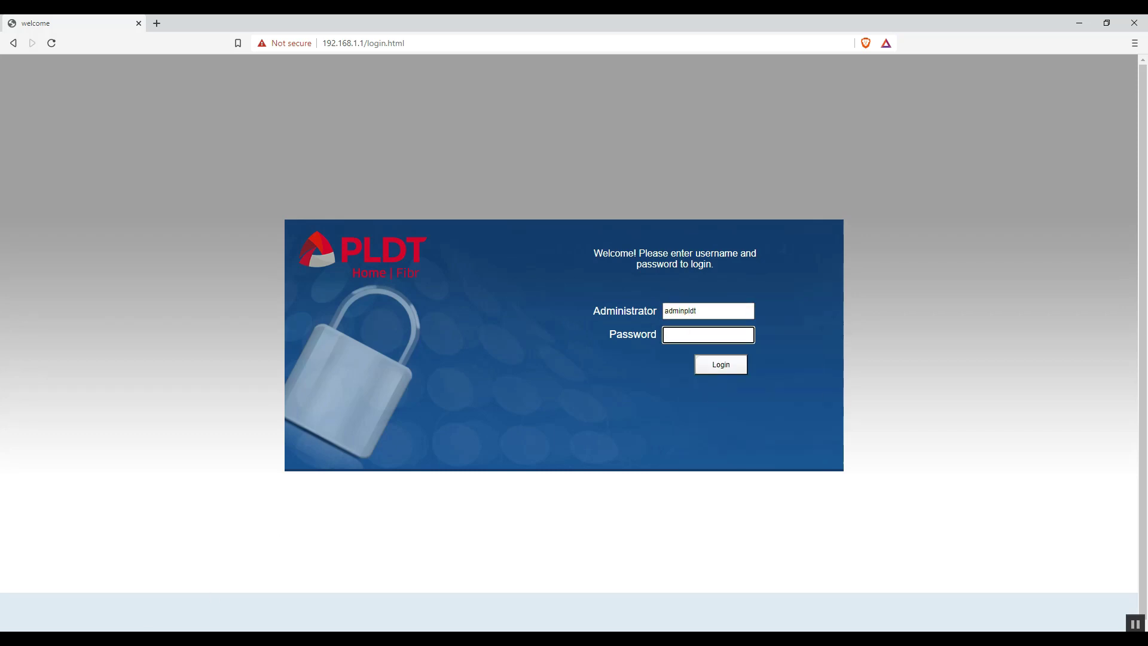
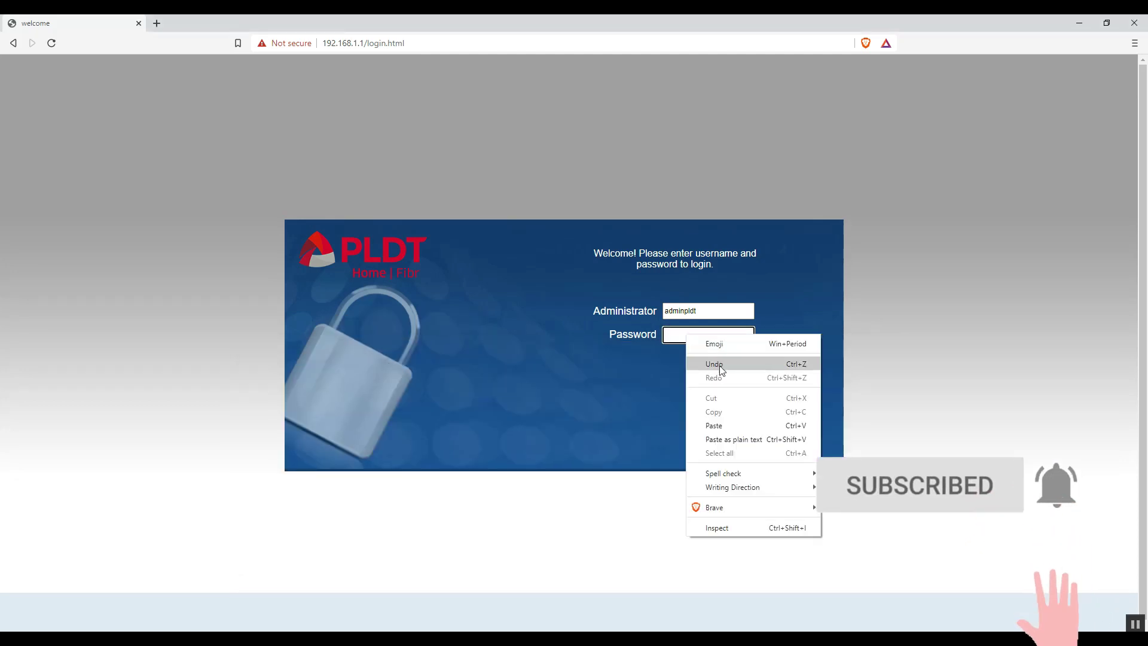
Step: Paste the admin password from the clipboard into the Password field and log in
{"action": "left_click", "coordinate": [713, 425]}
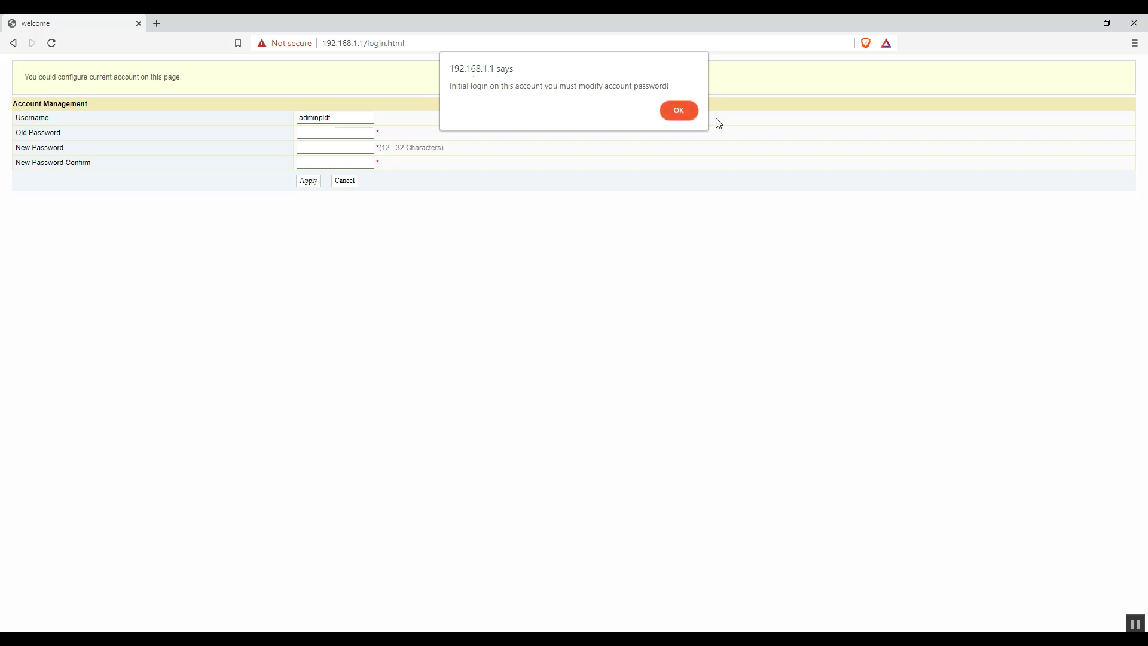
Step: Dismiss the must-modify-password alert and paste the current password into the old password field
{"action": "left_click", "coordinate": [690, 113]}
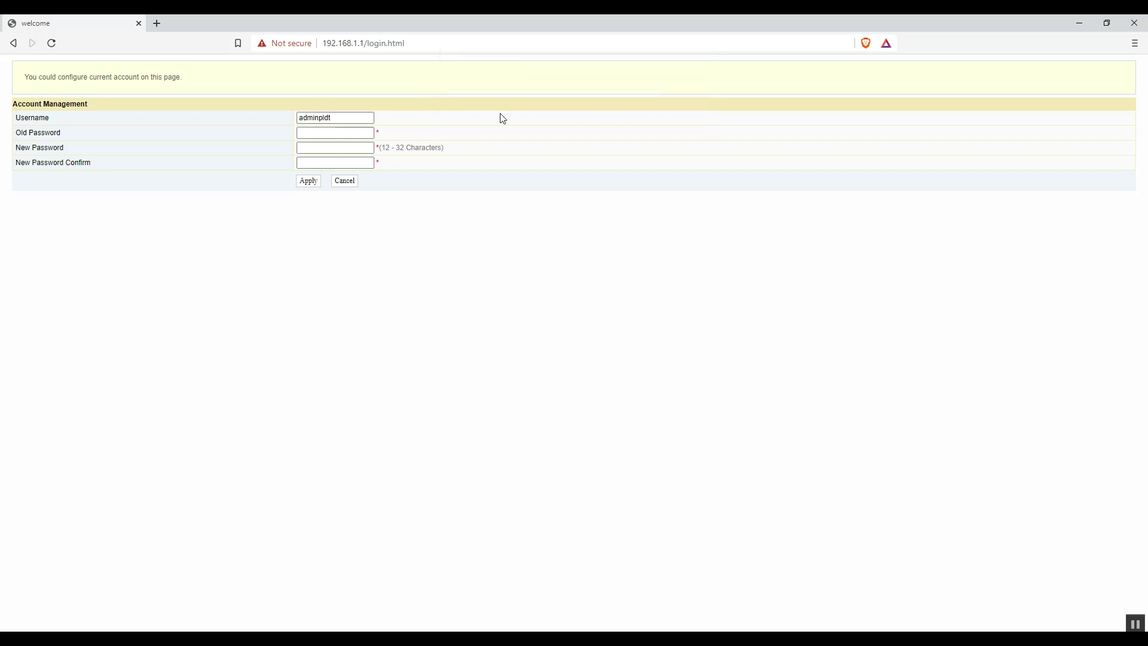
{"action": "left_click", "coordinate": [319, 133]}
{"action": "right_click", "coordinate": [319, 133]}
{"action": "left_click", "coordinate": [340, 222]}
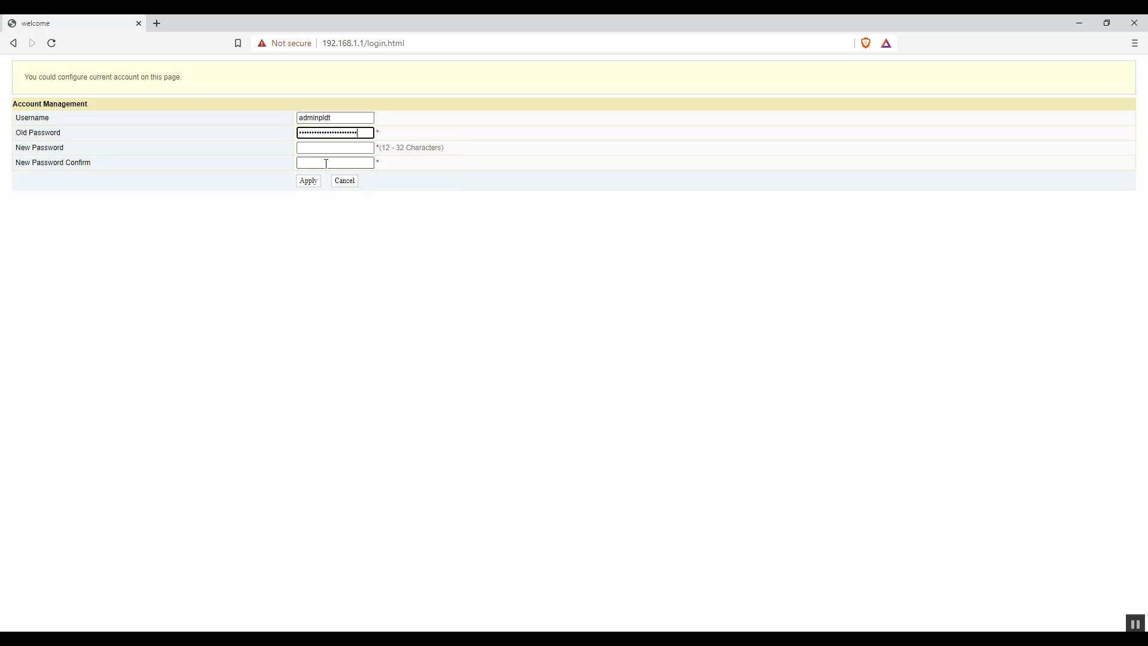
Step: Enter and confirm a new 12–32 character password, apply it, and return to login
{"action": "left_click", "coordinate": [324, 152]}
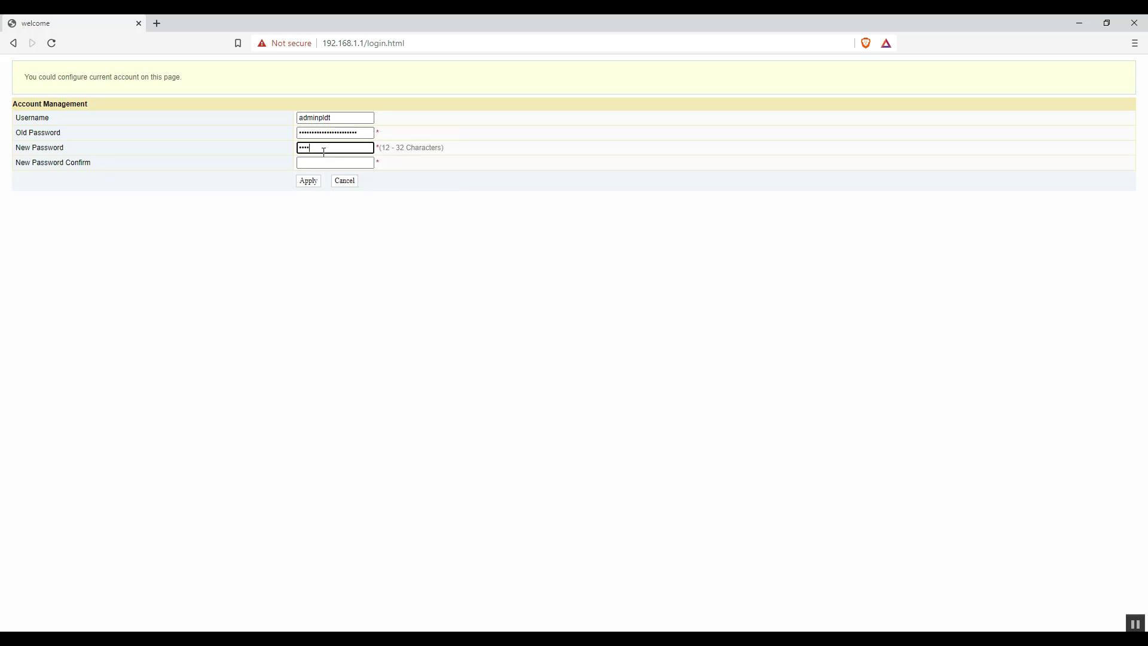
{"action": "type", "text": "***********"}
{"action": "left_click", "coordinate": [315, 164]}
{"action": "type", "text": "***************"}
{"action": "left_click", "coordinate": [350, 150]}
{"action": "type", "text": "*"}
{"action": "left_click", "coordinate": [351, 164]}
{"action": "type", "text": "*"}
{"action": "left_click", "coordinate": [308, 181]}
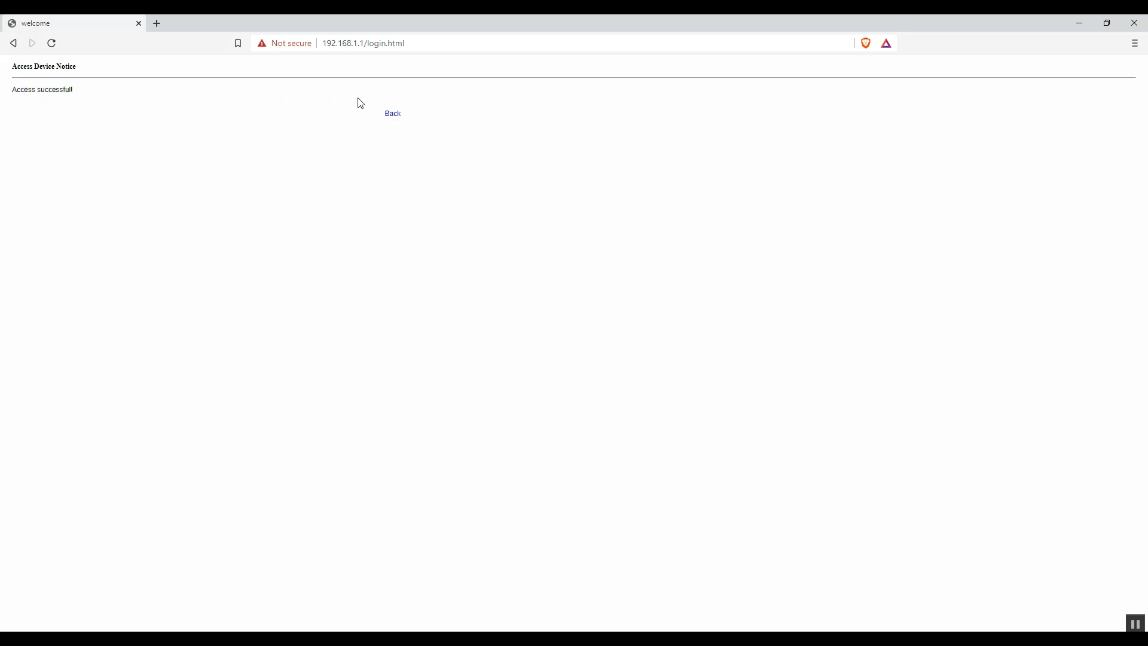
{"action": "left_click", "coordinate": [393, 115]}
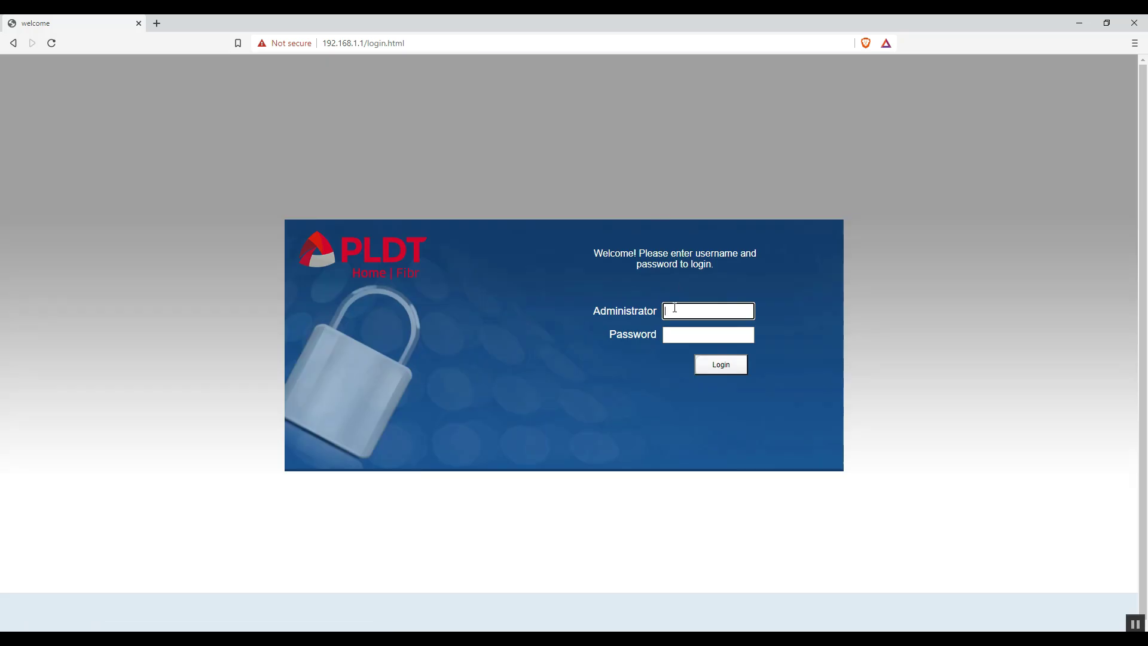
Step: Log in with the autofilled admin username and the newly set password
{"action": "right_click", "coordinate": [675, 308]}
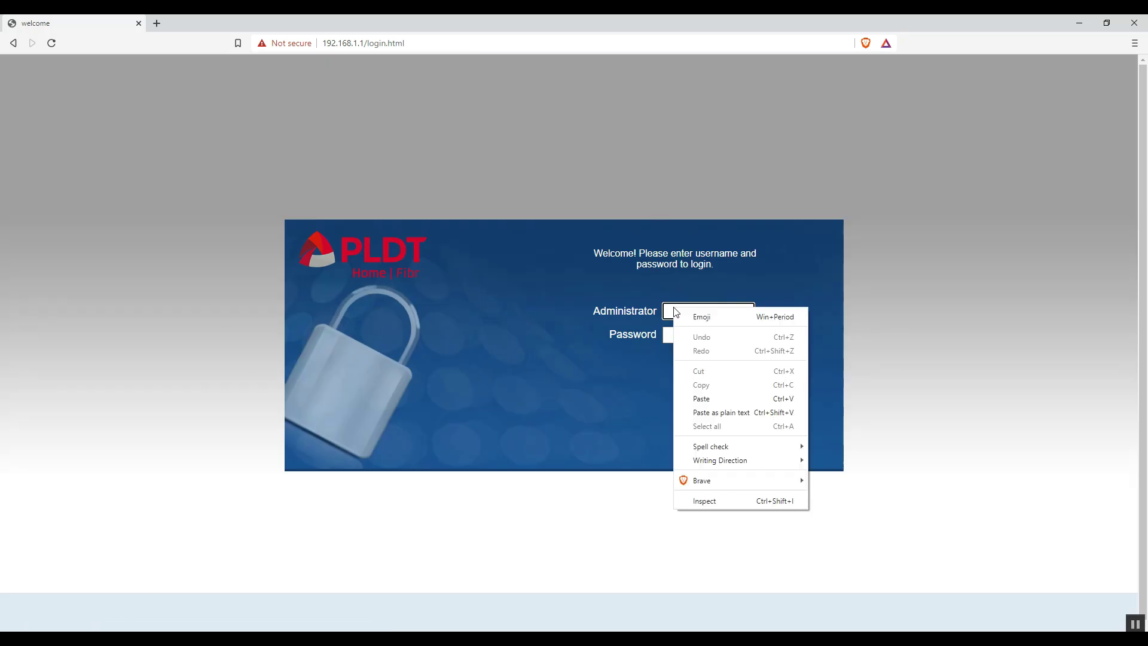
{"action": "left_click", "coordinate": [675, 307]}
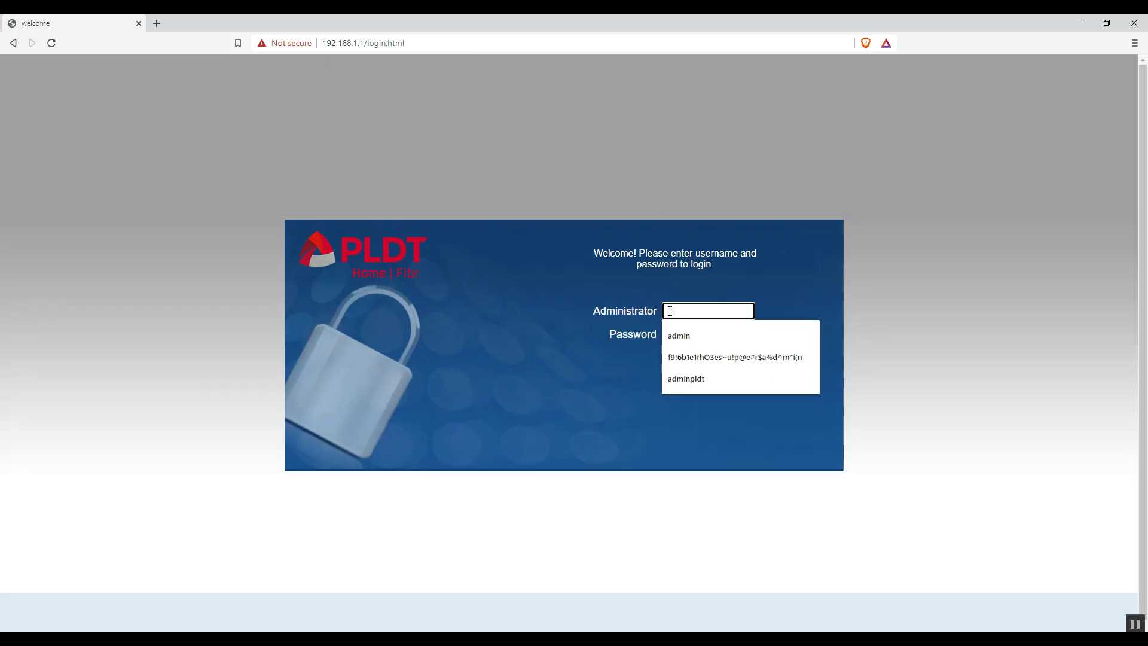
{"action": "left_click", "coordinate": [684, 378]}
{"action": "left_click", "coordinate": [687, 335]}
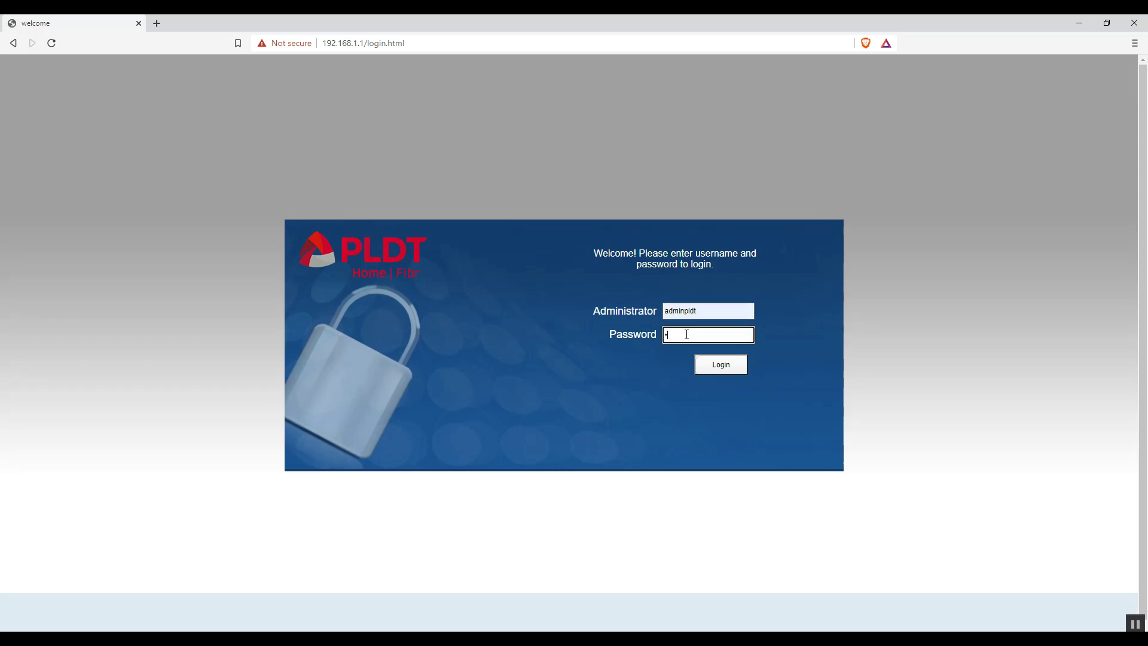
{"action": "type", "text": "•••••••••"}
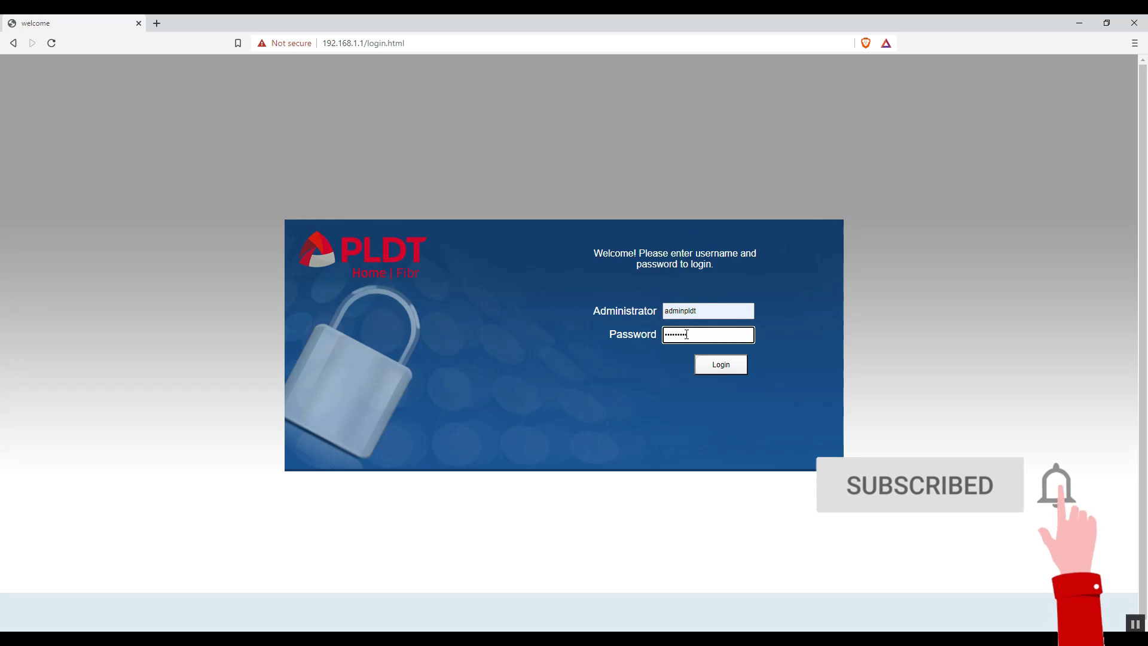
{"action": "type", "text": "•••••"}
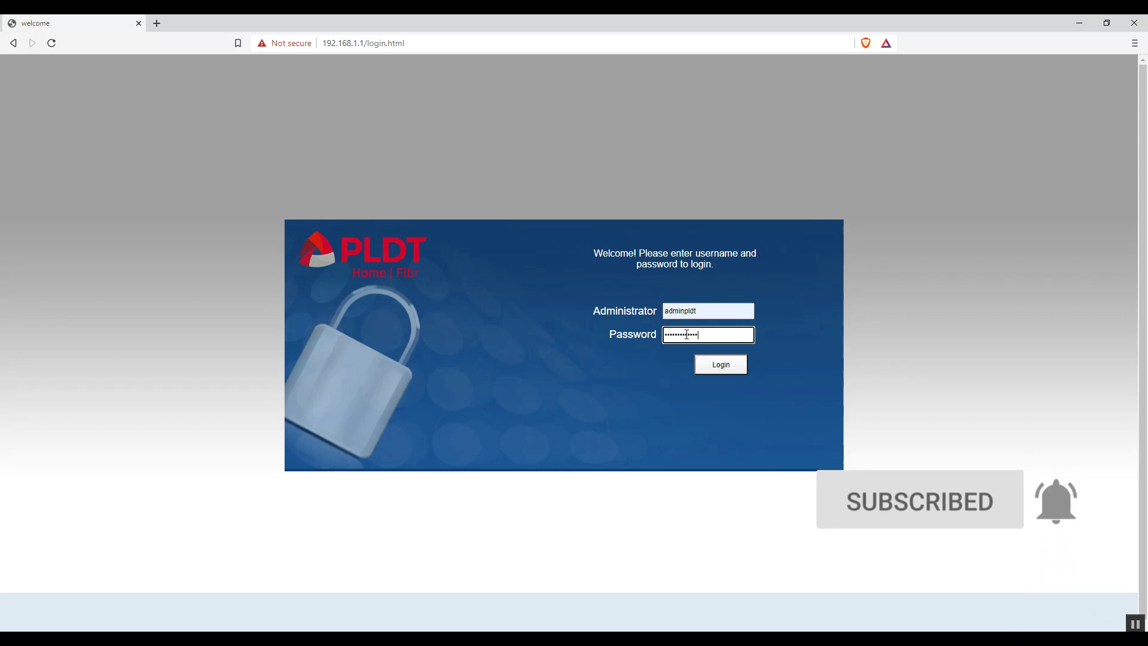
{"action": "type", "text": "••"}
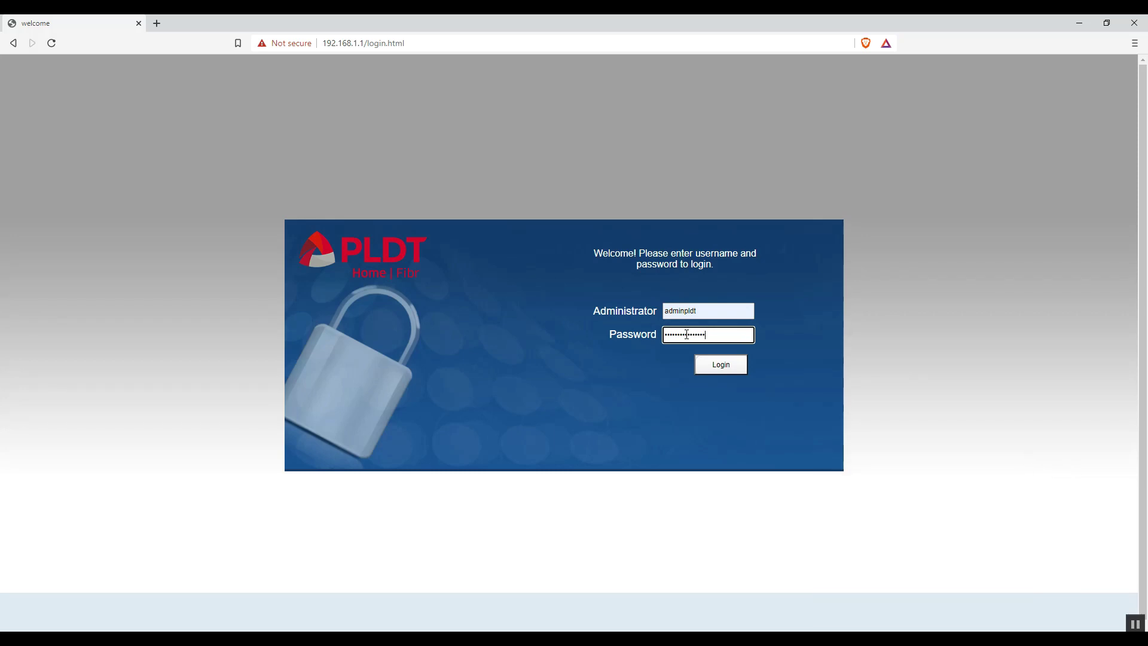
{"action": "left_click", "coordinate": [705, 362]}
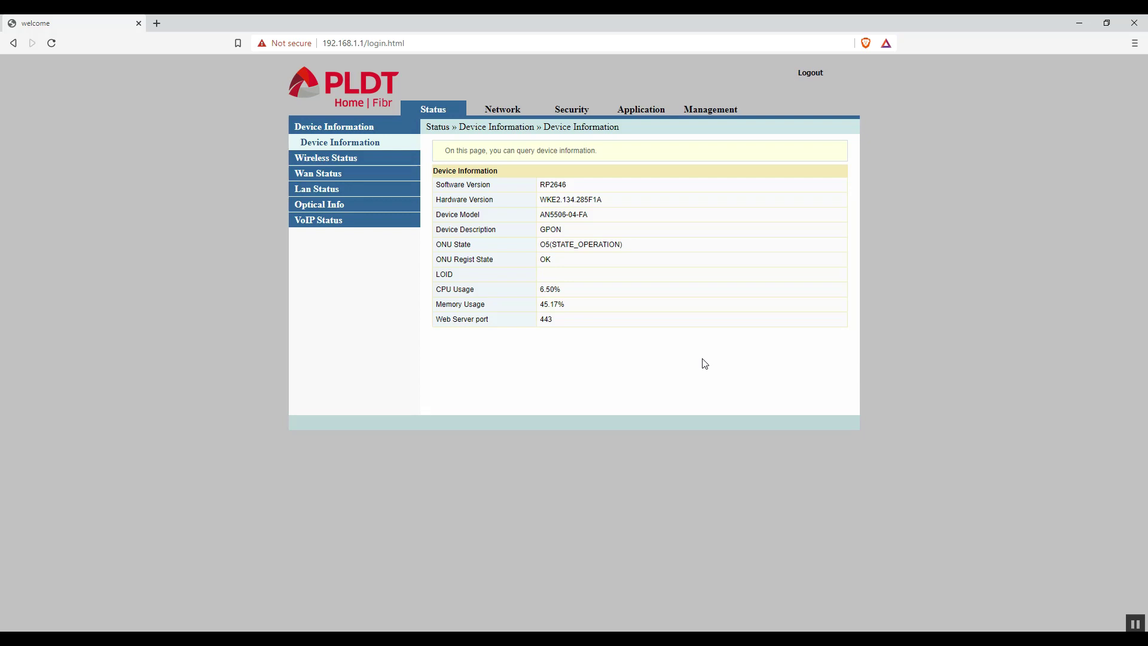
Step: In Network > BroadBand Settings, tick LAN 2, LAN 3 and LAN 4 under LAN Binding and apply
{"action": "left_click", "coordinate": [512, 116]}
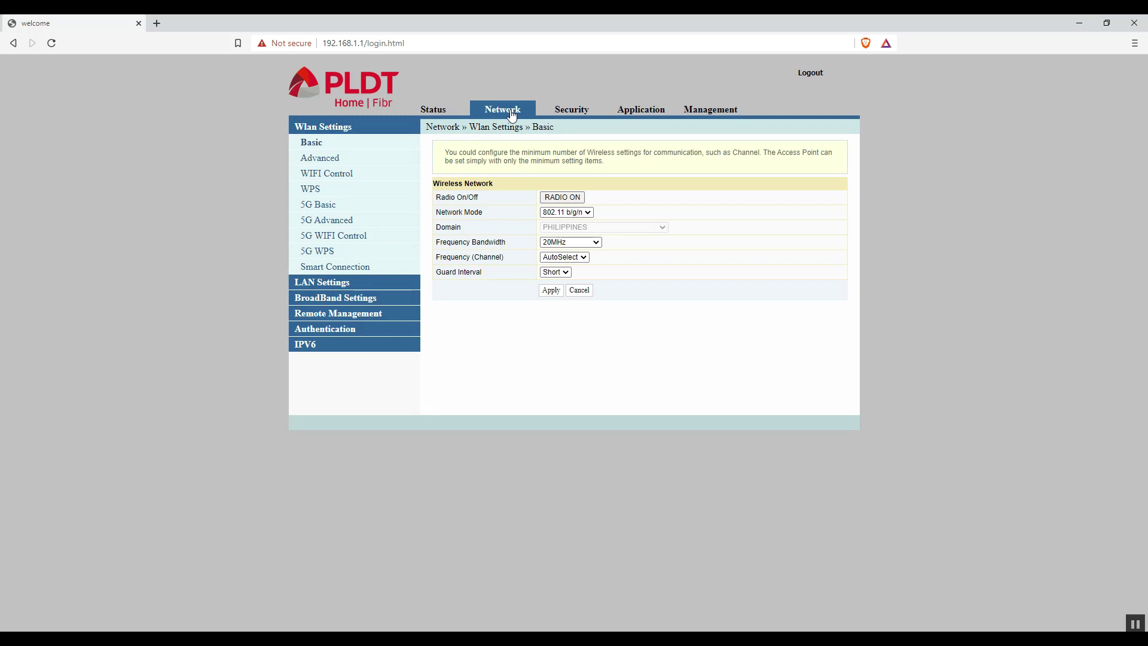
{"action": "left_click", "coordinate": [342, 299]}
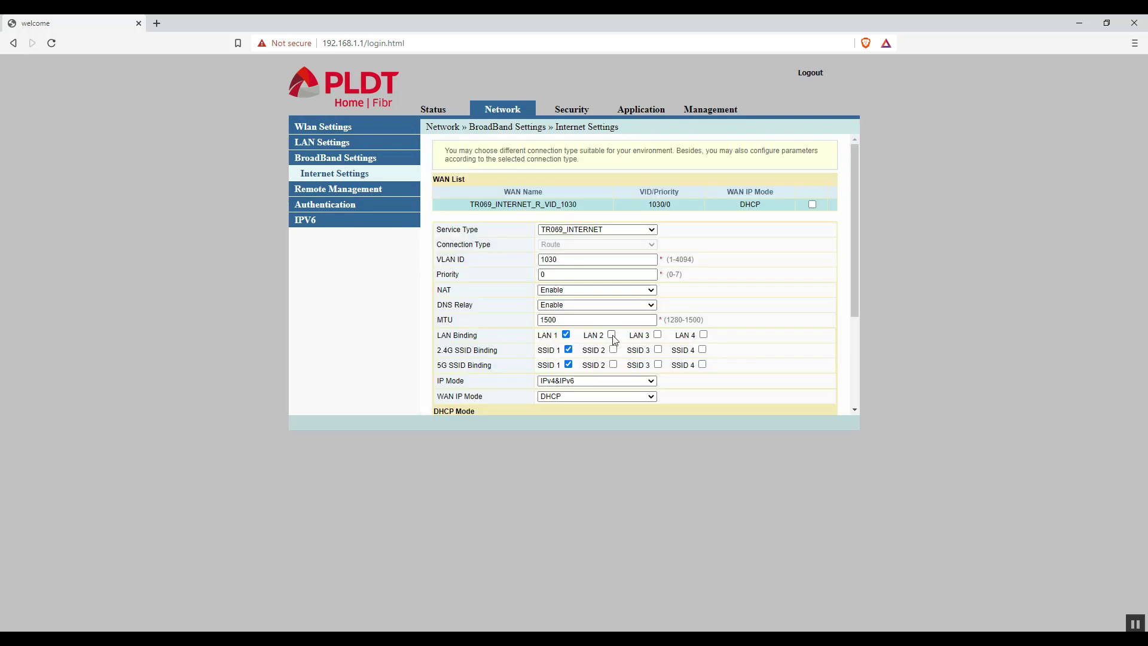
{"action": "left_click", "coordinate": [658, 335]}
{"action": "scroll", "coordinate": [704, 340], "scroll_direction": "down", "scroll_amount": 3}
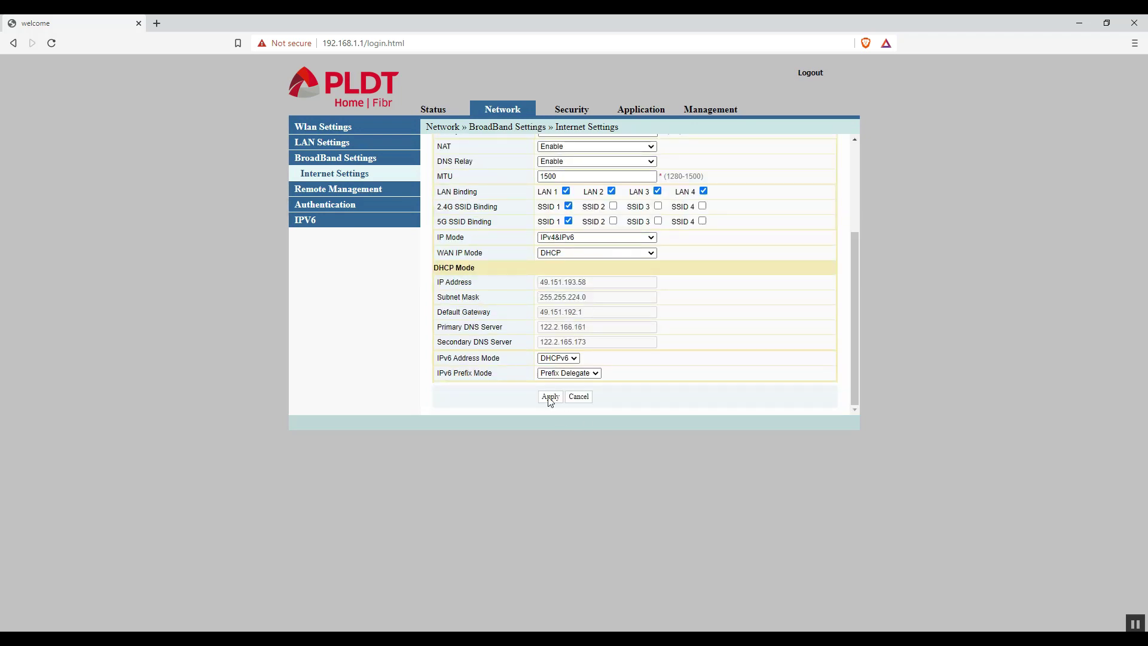
{"action": "left_click", "coordinate": [550, 398]}
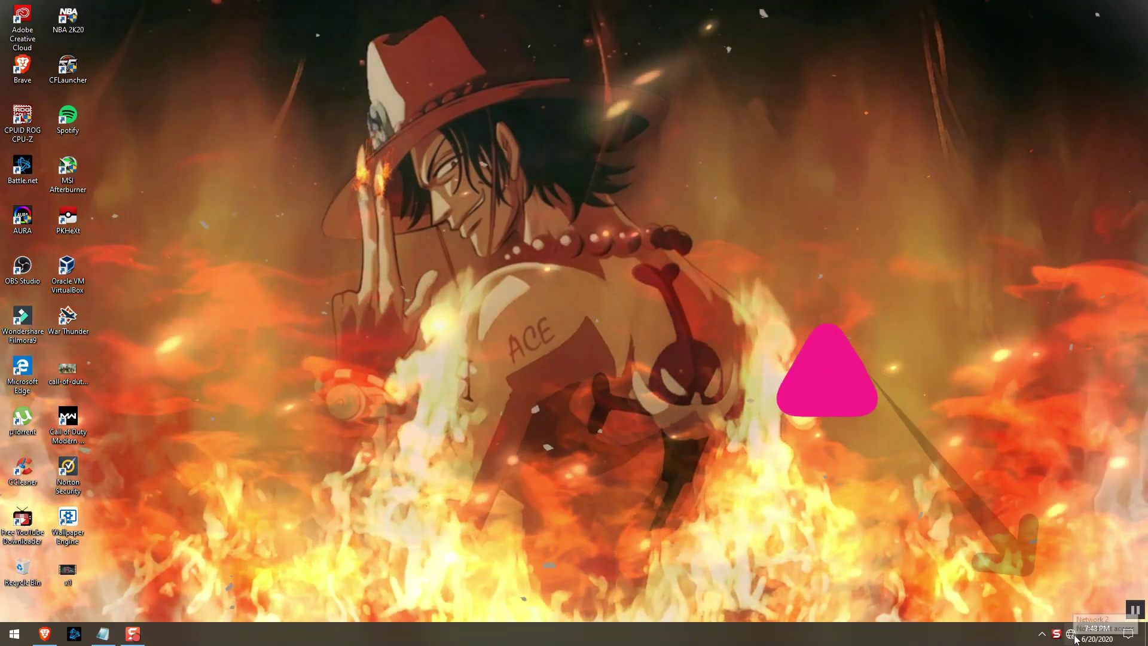
Step: Open Network & Internet settings from the tray icon and show the adapter list via Change adapter options
{"action": "right_click", "coordinate": [1071, 634]}
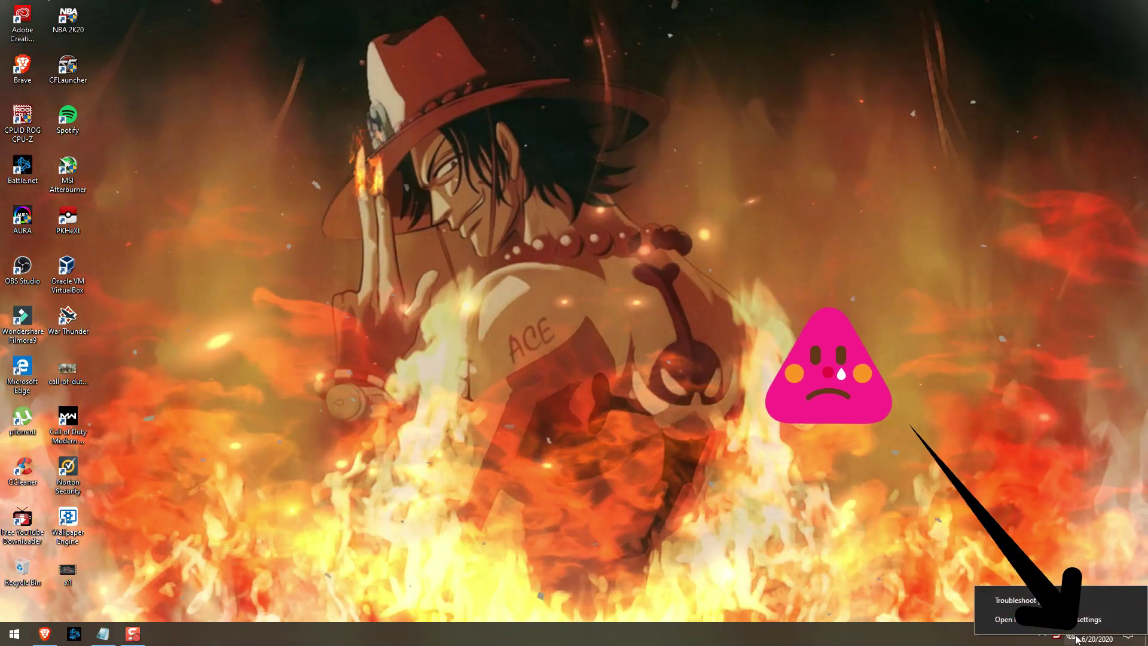
{"action": "left_click", "coordinate": [1041, 563]}
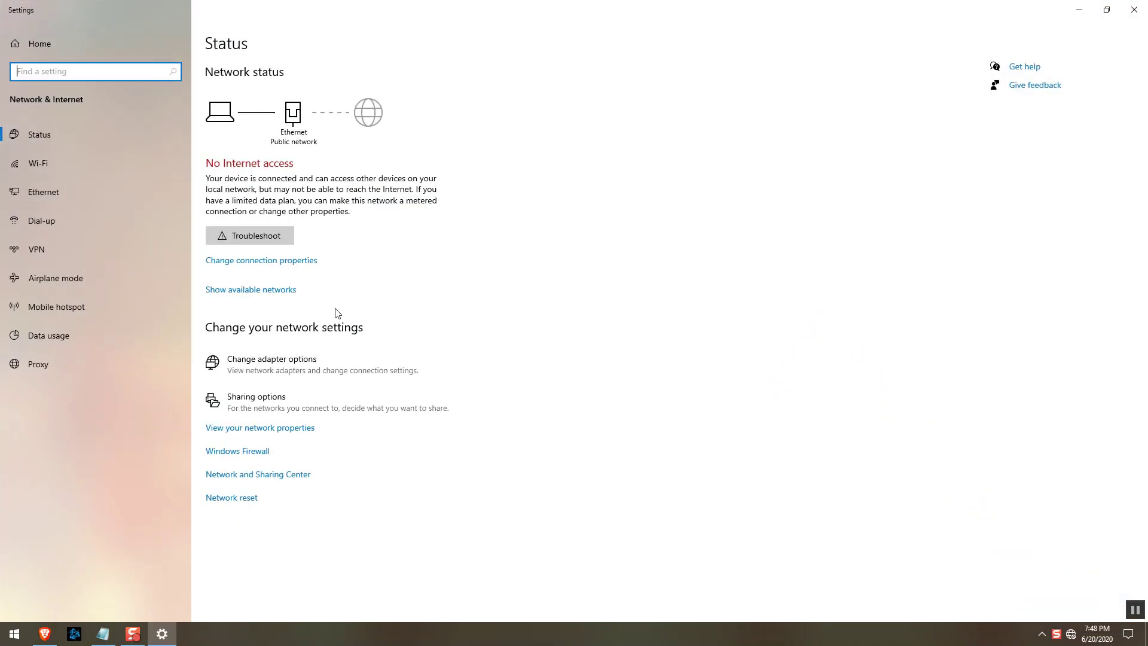
{"action": "left_click", "coordinate": [295, 365]}
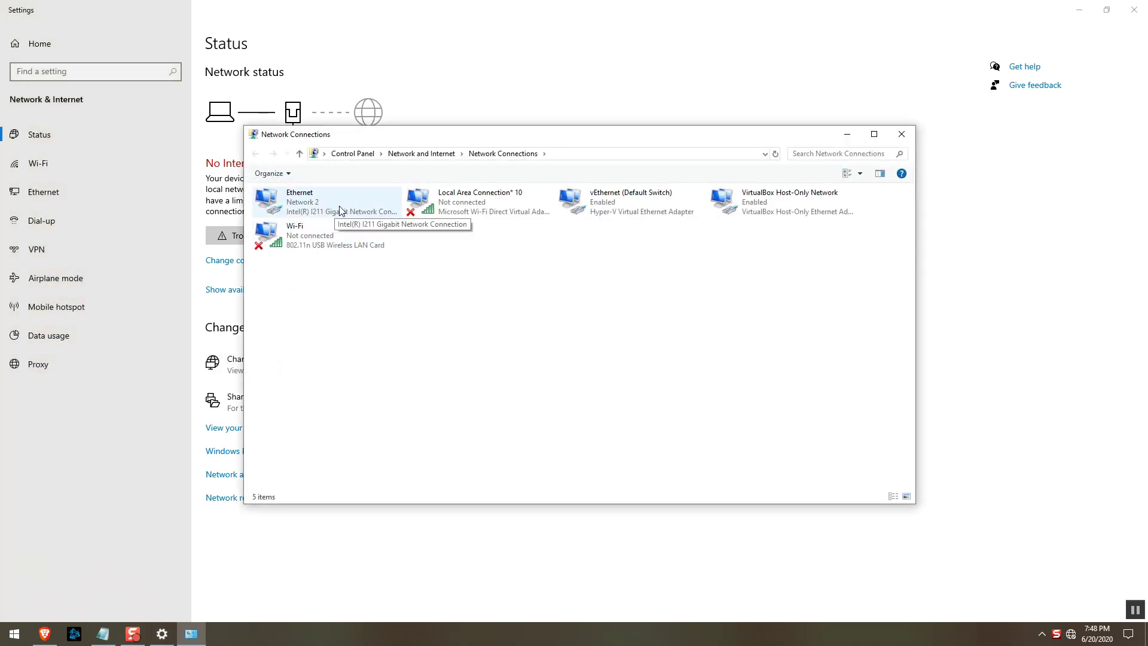
Step: Open the Internet Protocol Version 4 properties of the Ethernet adapter
{"action": "right_click", "coordinate": [339, 209]}
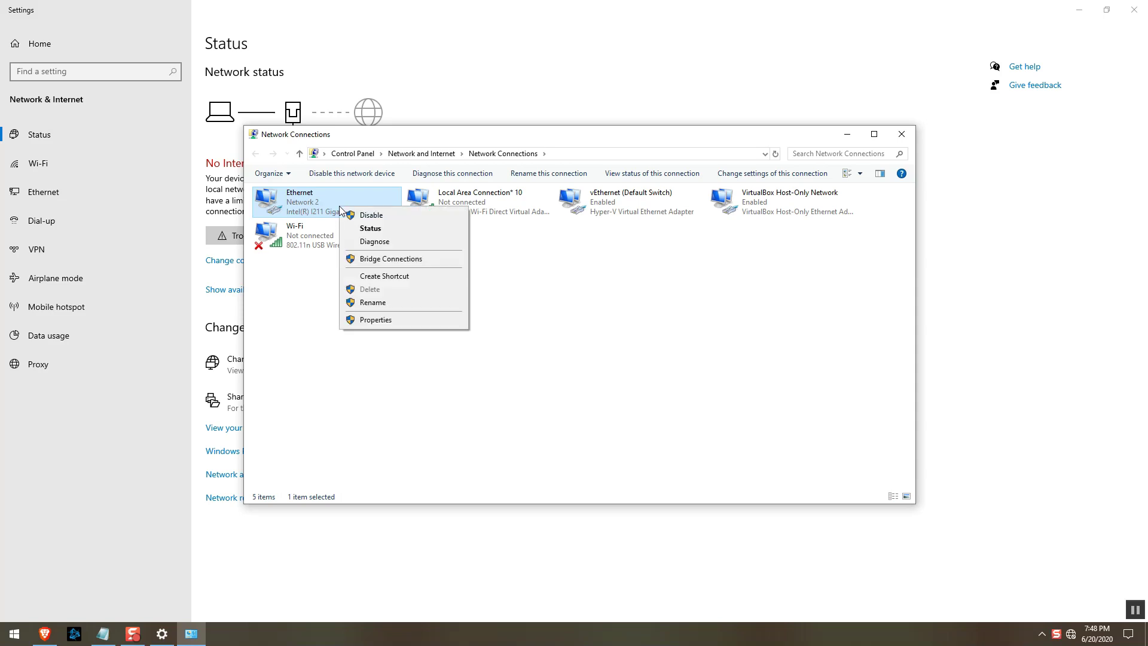
{"action": "left_click", "coordinate": [376, 320]}
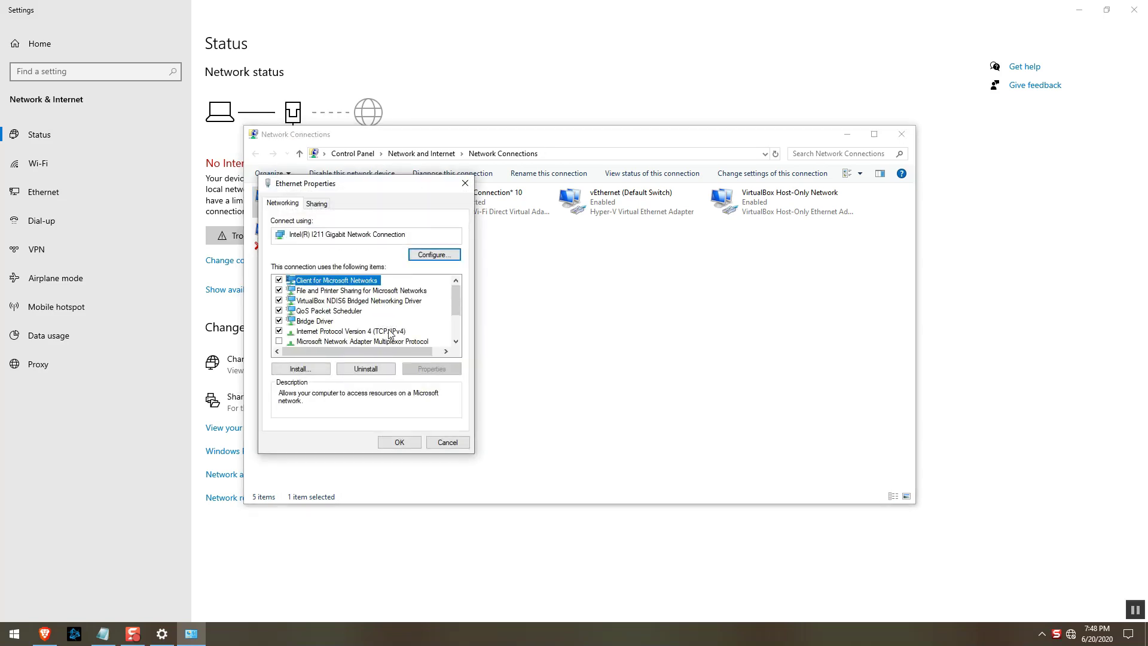
{"action": "left_click", "coordinate": [389, 332]}
{"action": "double_click", "coordinate": [389, 332]}
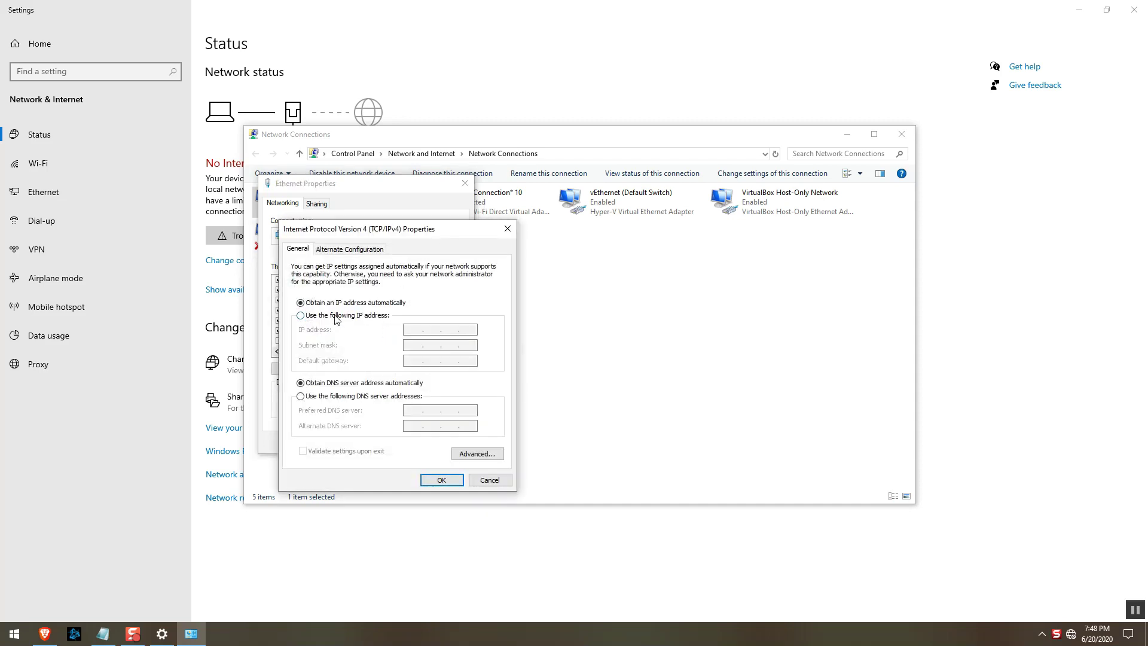
Step: Set static IP 192.168.1.100 with subnet mask 255.255.255.0 and save the adapter settings
{"action": "left_click", "coordinate": [335, 317]}
{"action": "left_click", "coordinate": [421, 327]}
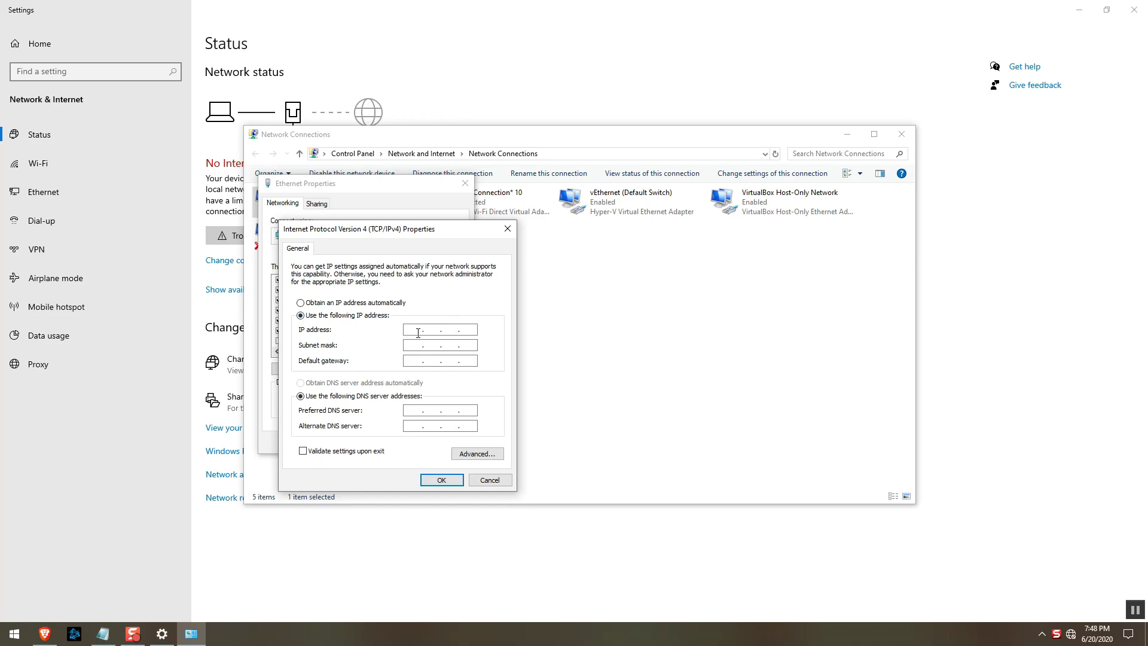
{"action": "type", "text": "192 . 168 . 1 . 100"}
{"action": "left_click", "coordinate": [409, 345]}
{"action": "left_click", "coordinate": [432, 480]}
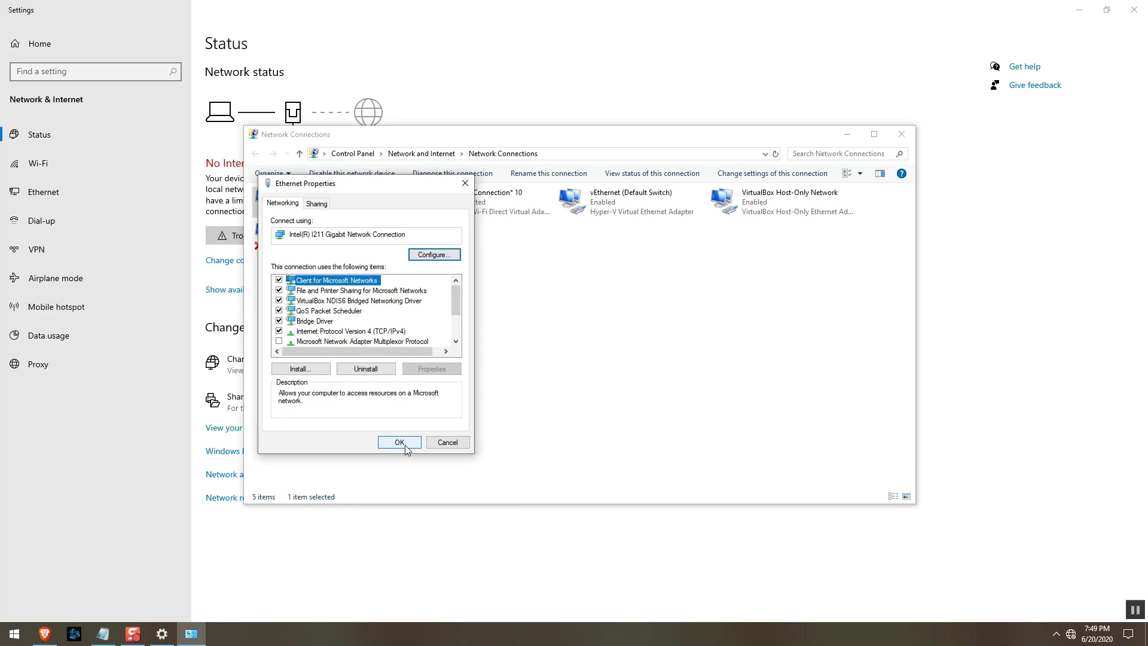
{"action": "left_click", "coordinate": [404, 445]}
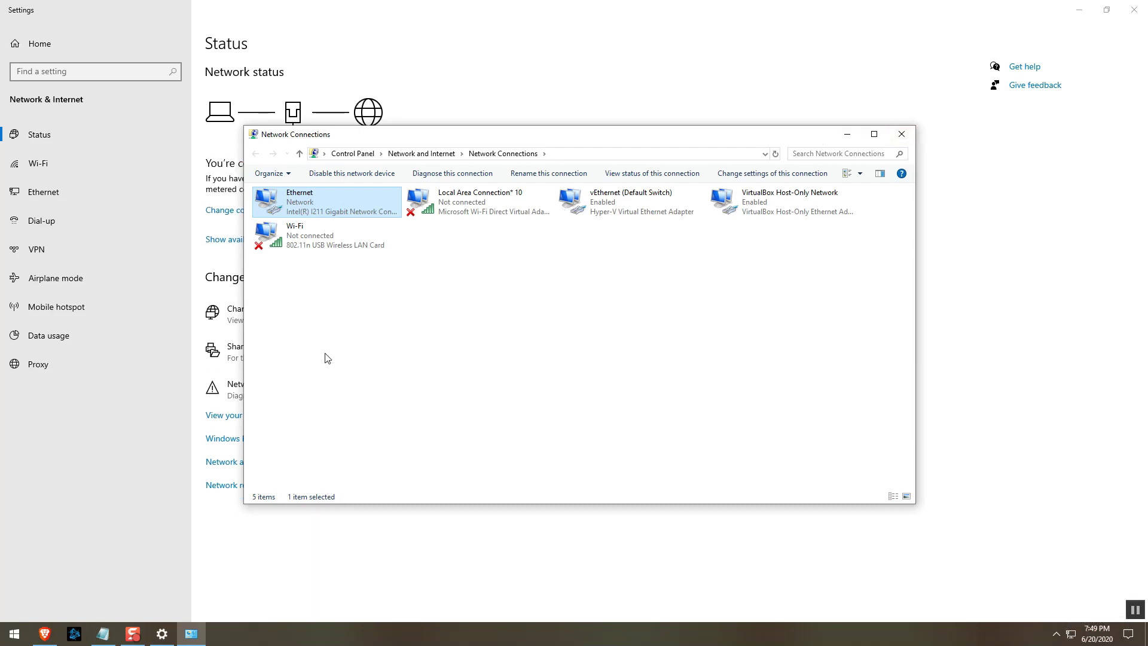
Step: Minimize Network Connections, then open YouTube from its tile in the Brave browser
{"action": "left_click", "coordinate": [847, 134]}
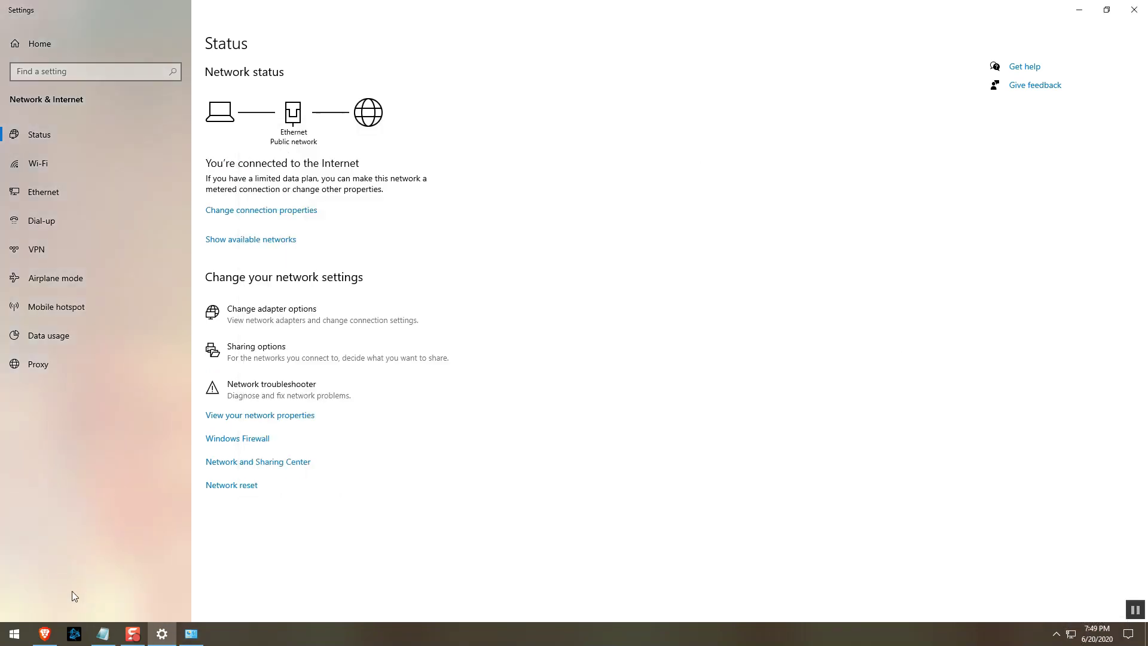
{"action": "left_click", "coordinate": [45, 633]}
{"action": "left_click", "coordinate": [50, 178]}
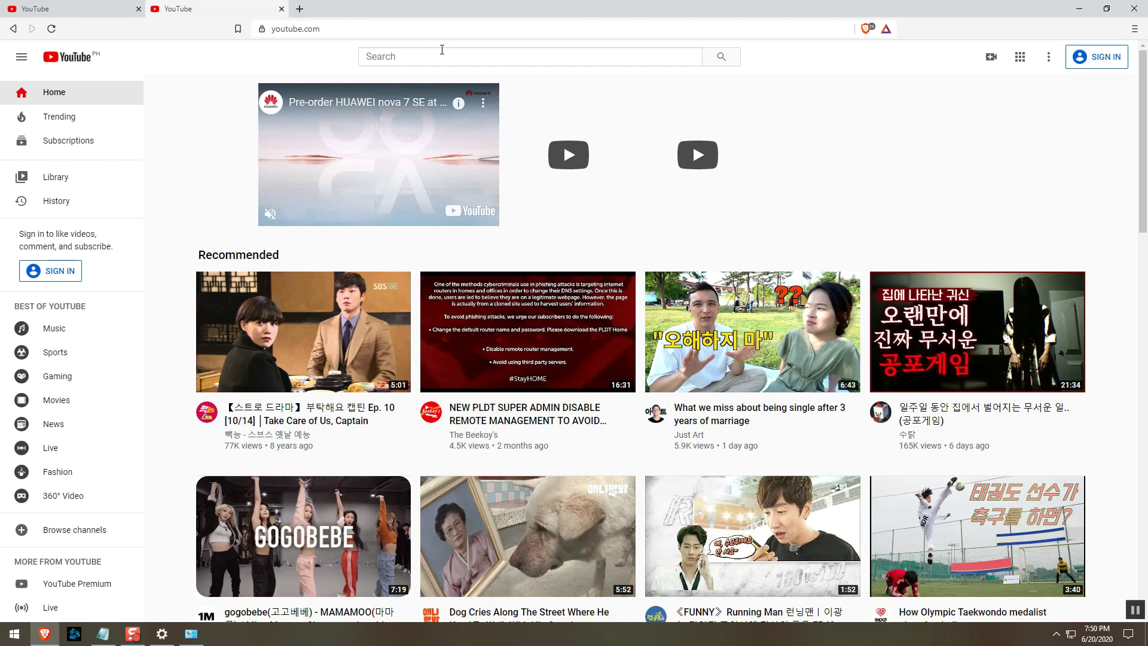
Step: Search YouTube for 'itzatech' and open the itZaTECH channel from the results
{"action": "left_click", "coordinate": [425, 55]}
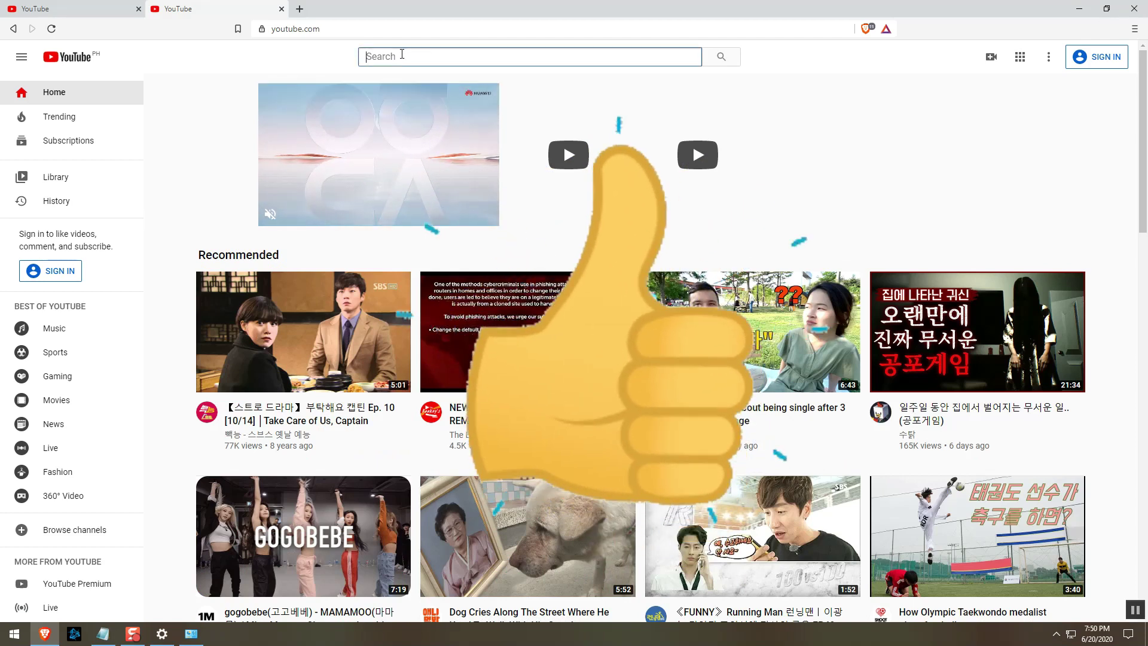
{"action": "type", "text": "itzate"}
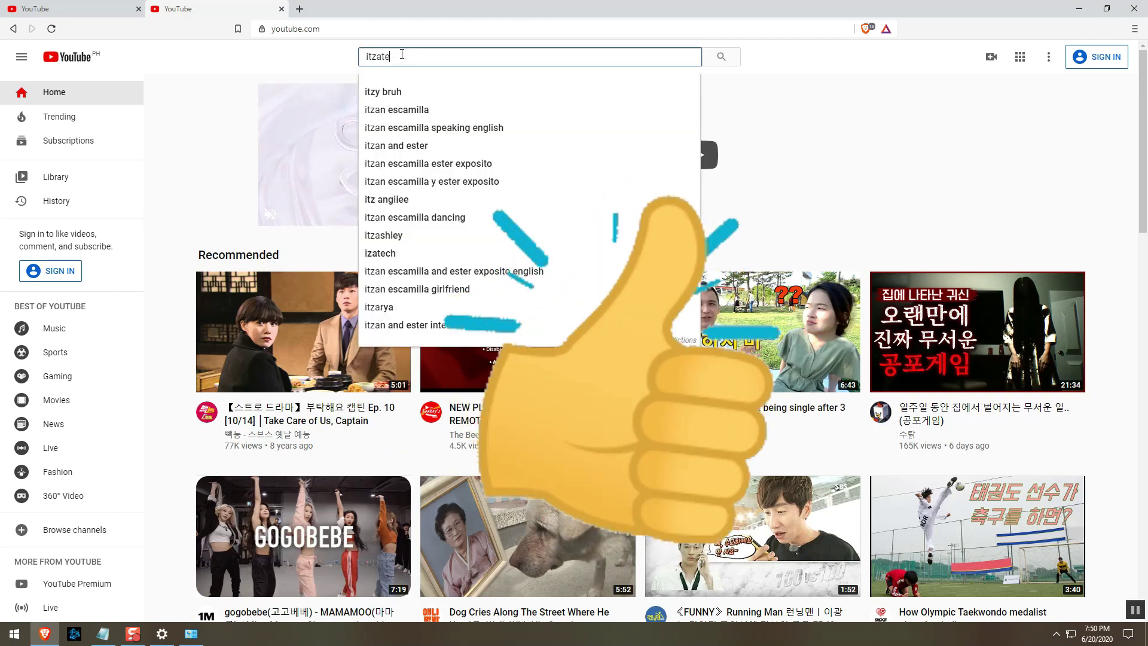
{"action": "type", "text": "ch"}
{"action": "key", "text": "Return"}
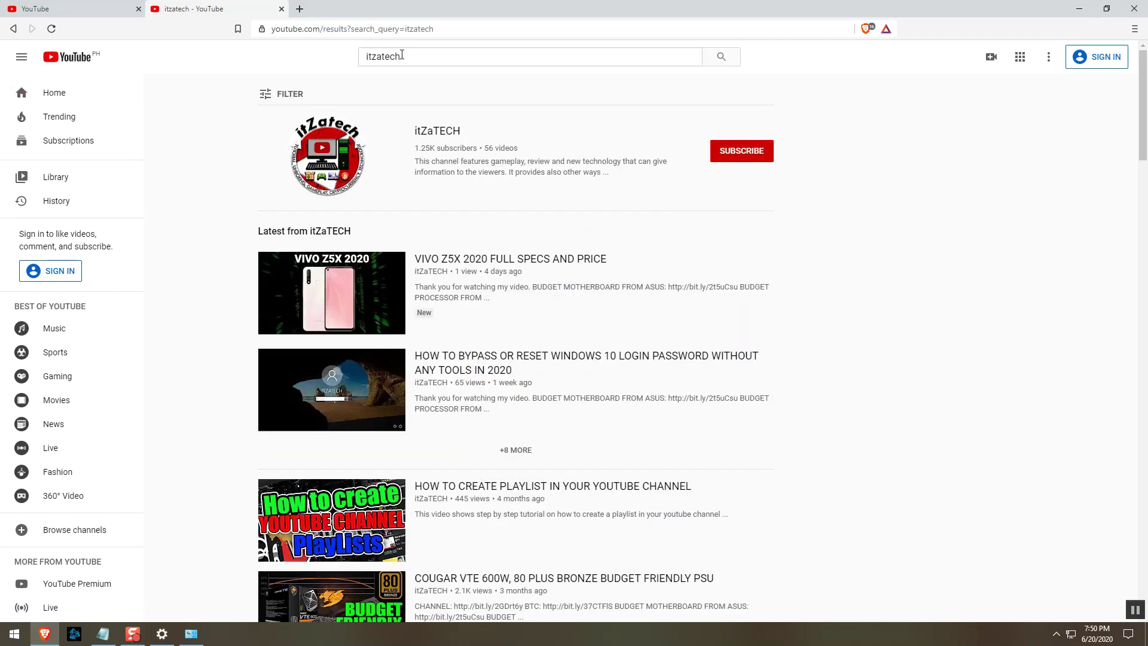
{"action": "left_click", "coordinate": [438, 133]}
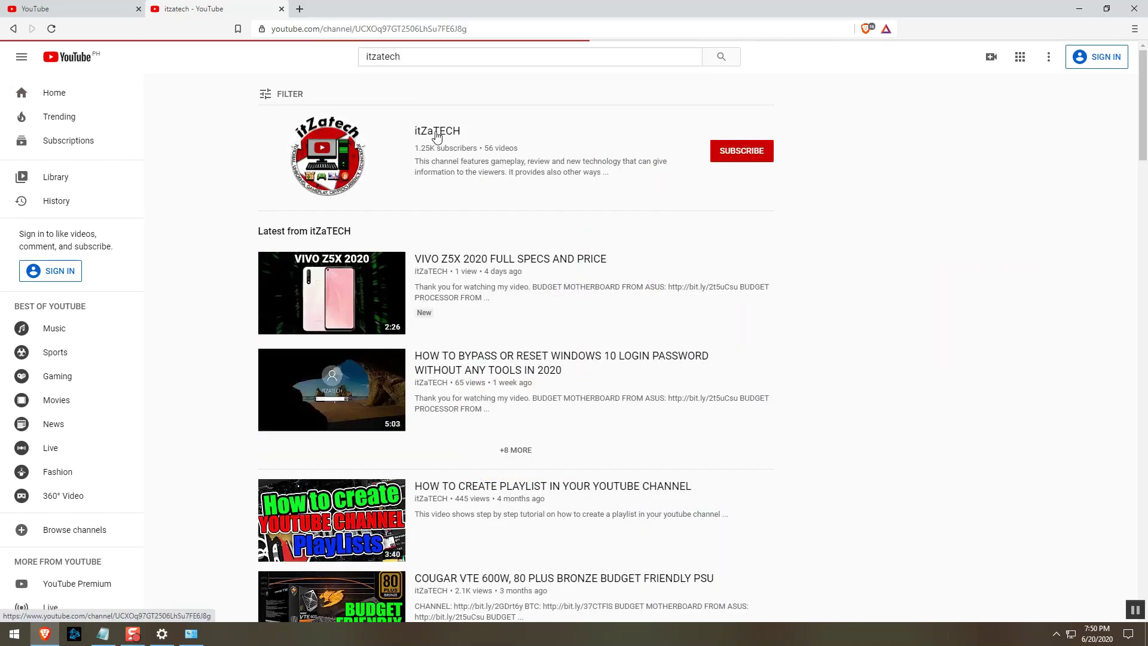